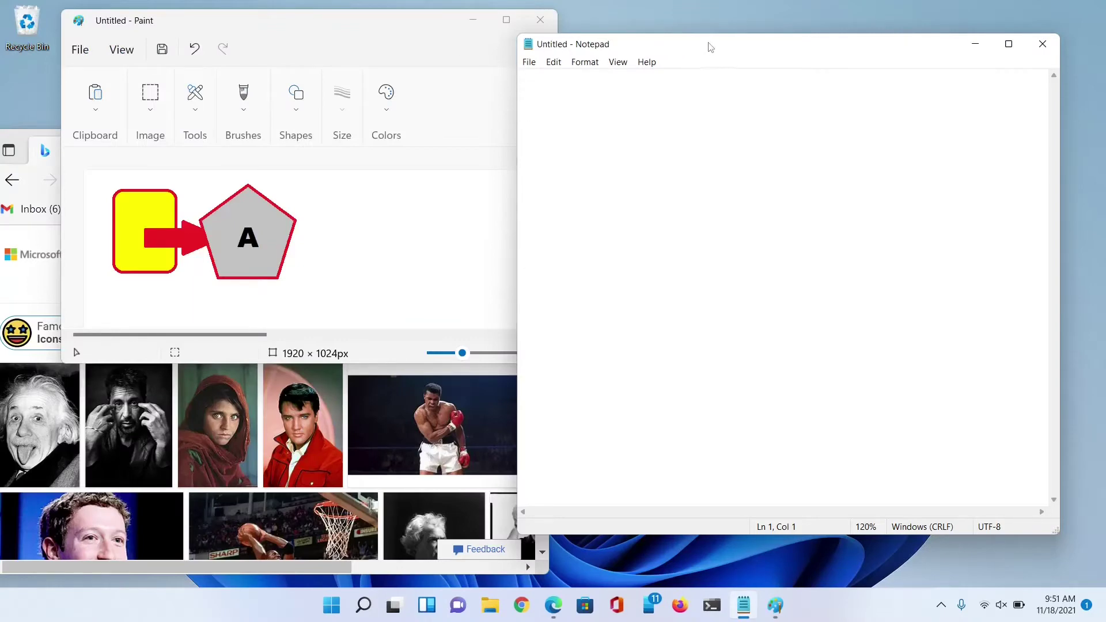
Step: Bring Notepad forward and snap it right, top and left, ending in the bottom half
click(336, 17)
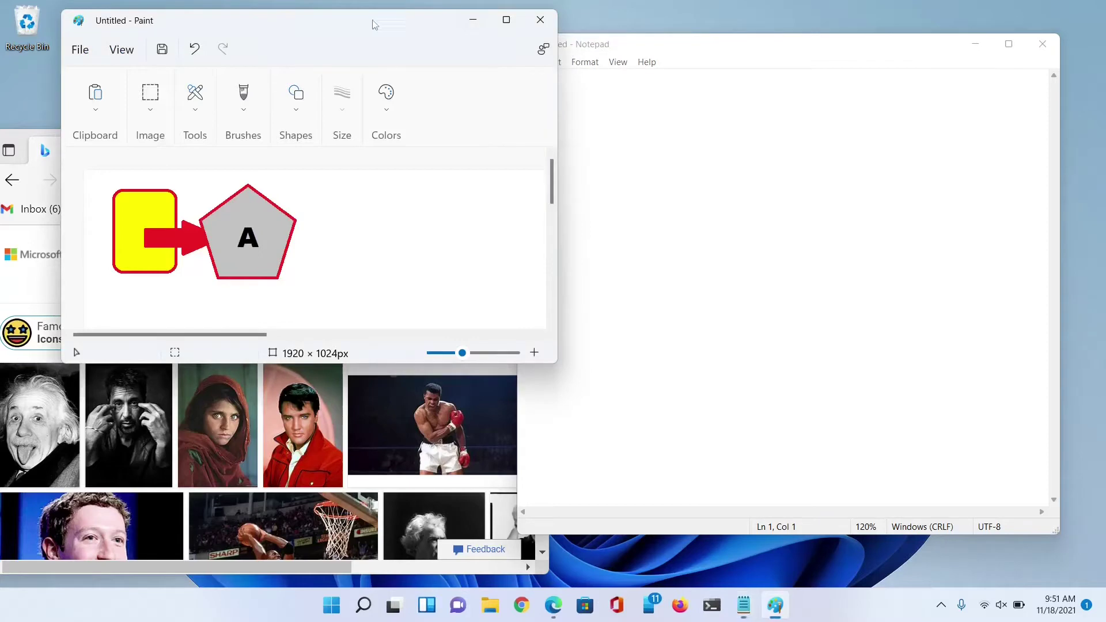
click(690, 45)
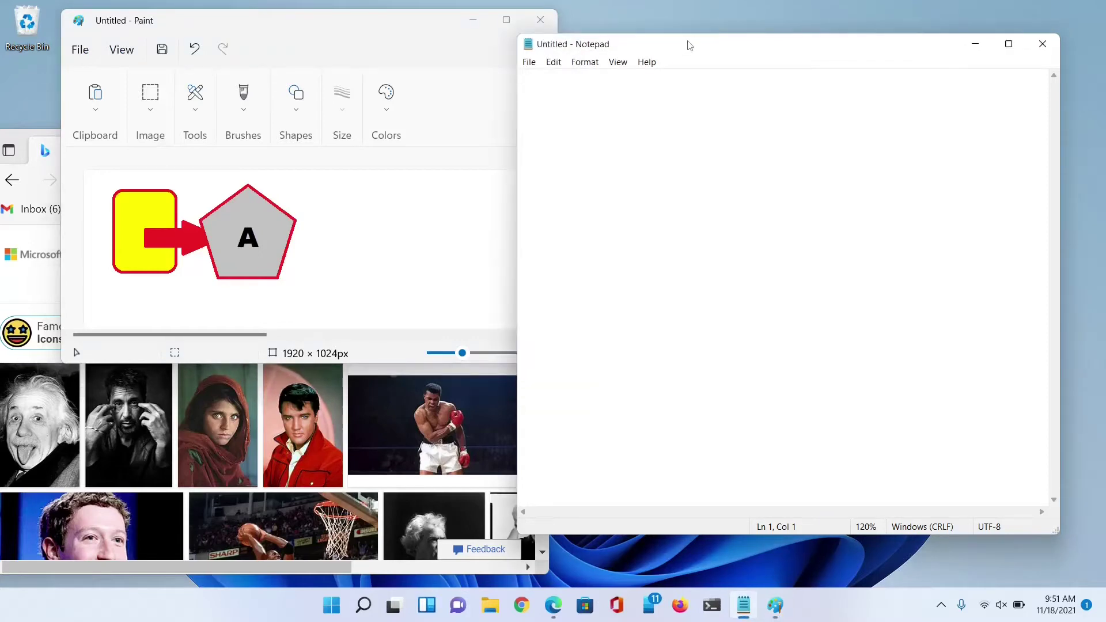
key(super+alt+Right)
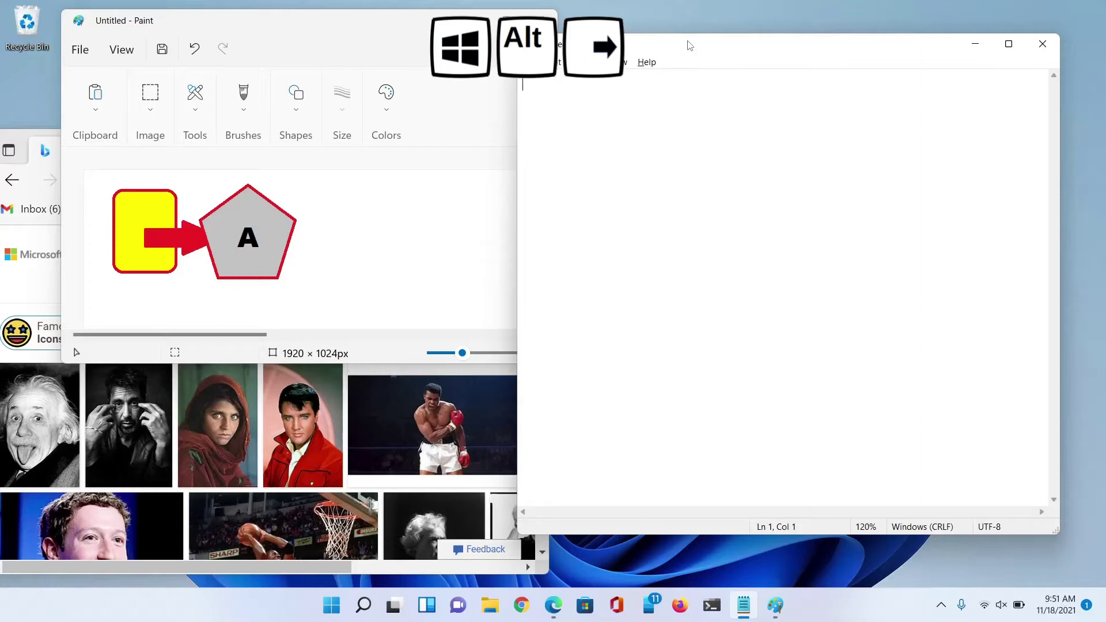
key(super+alt+Right)
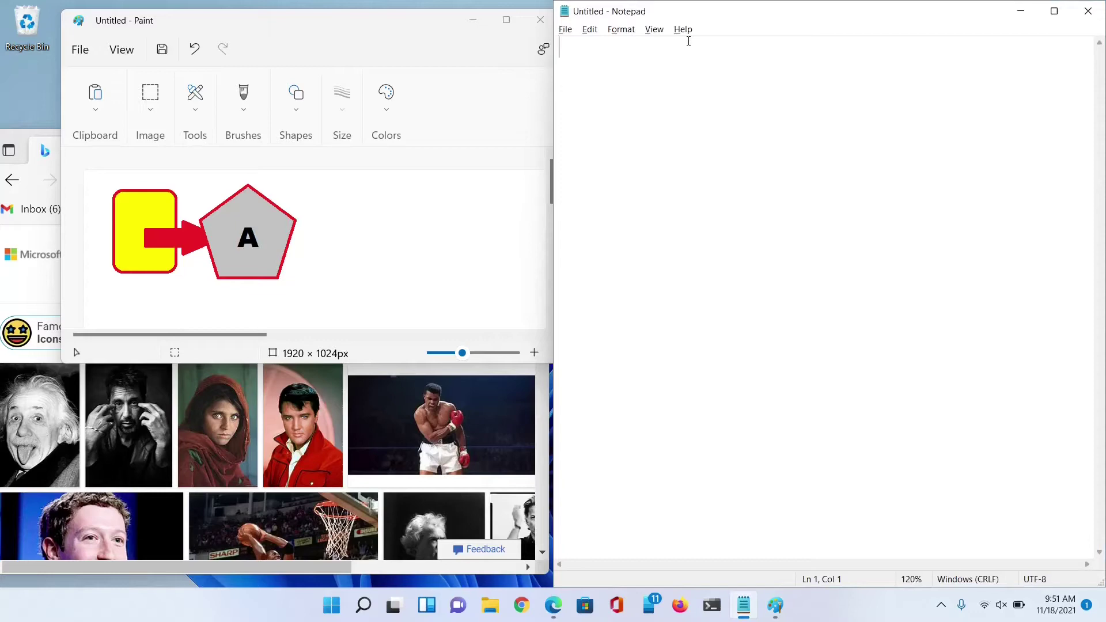
key(super+alt+Up)
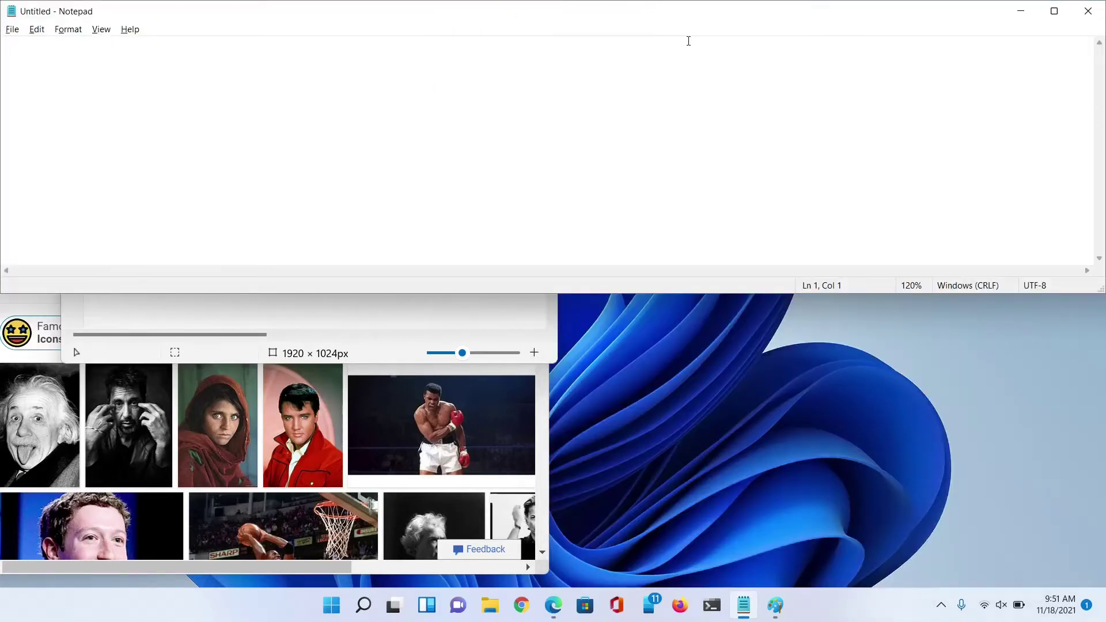
key(super+alt+Left)
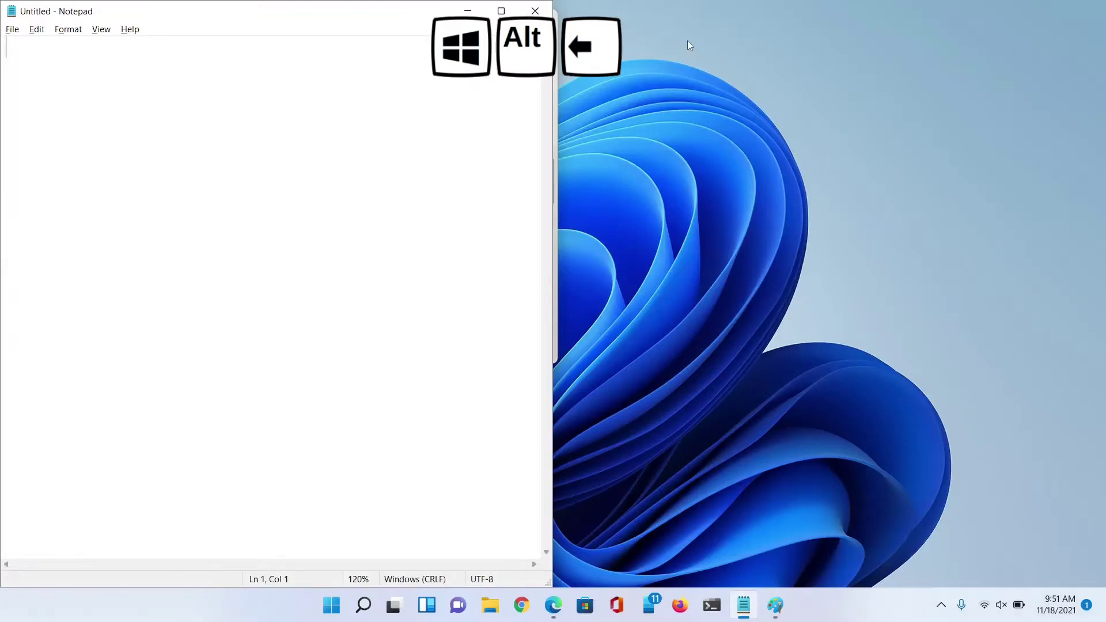
key(super+alt+Down)
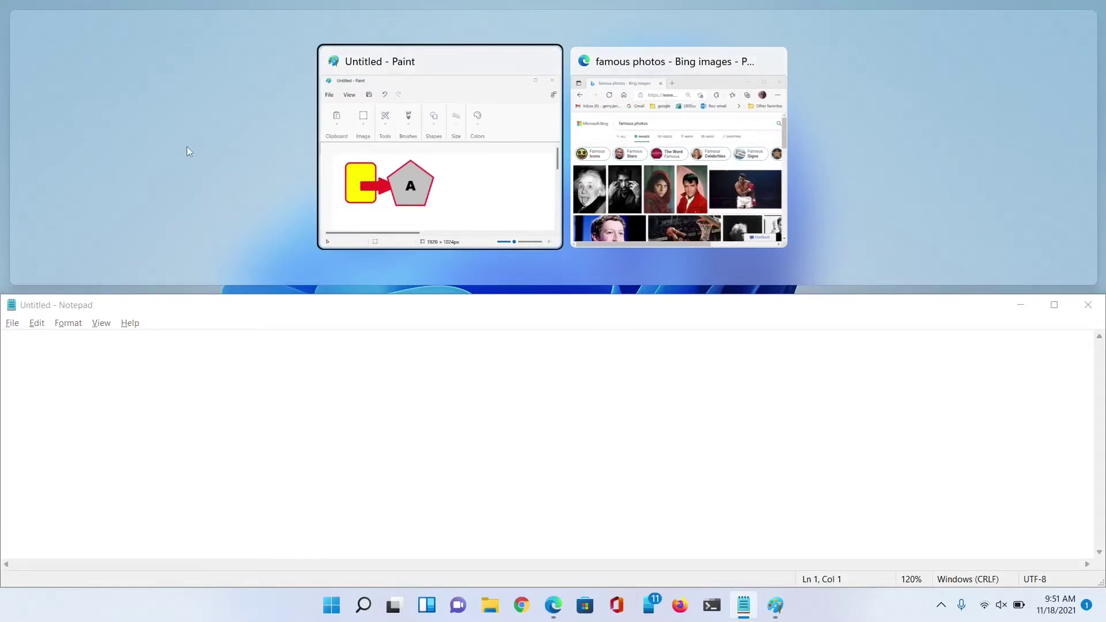
Step: Put the Bing images browser in the top half and drag the divider down to make it taller
click(671, 62)
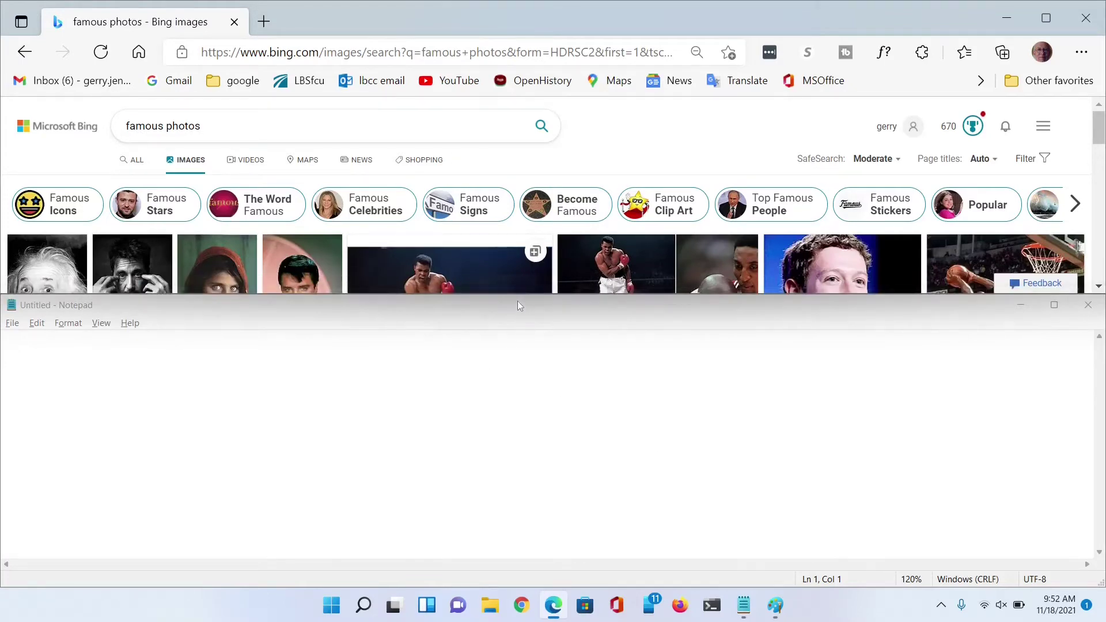
mouse_move(517, 296)
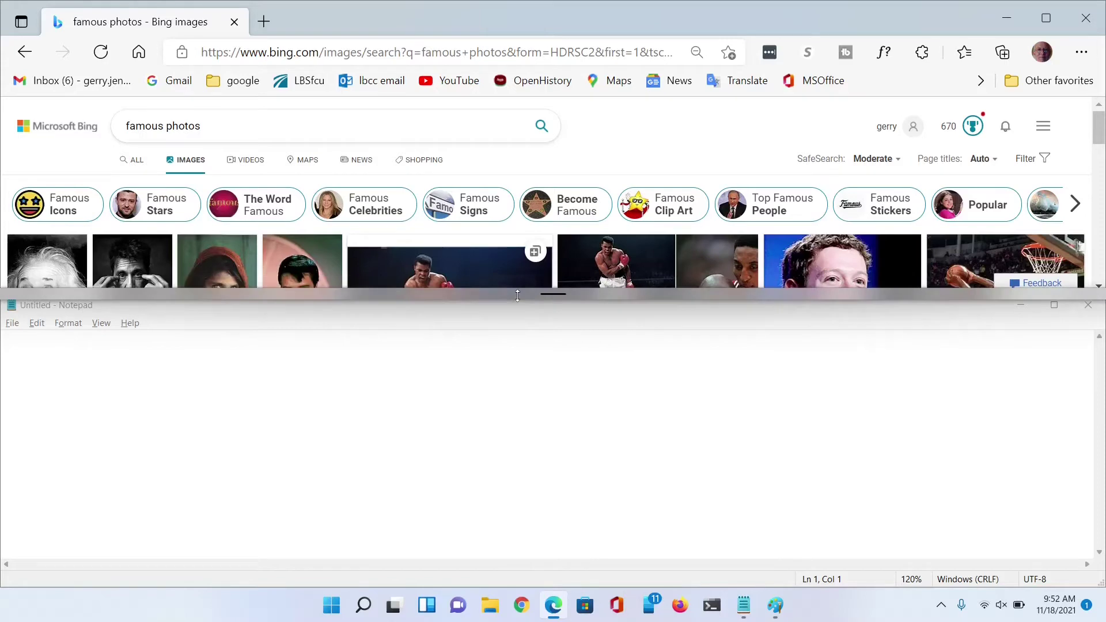
drag(517, 296, 502, 354)
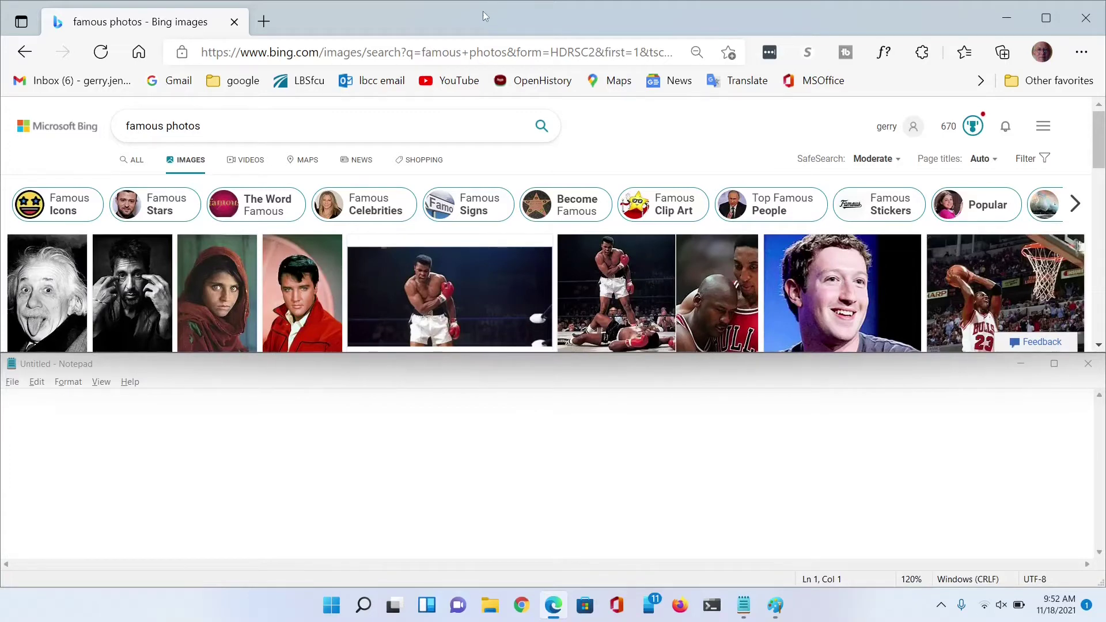
Step: Snap the browser left and Paint right, then adjust the divider so the browser is slightly wider
key(super+alt+Left)
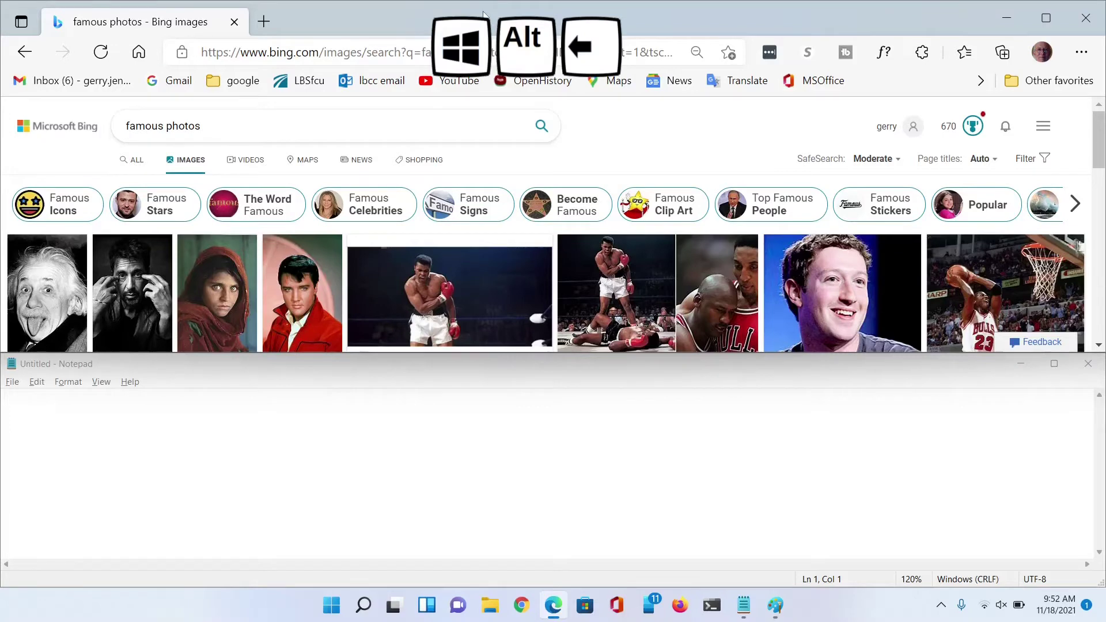
key(super+alt+Left)
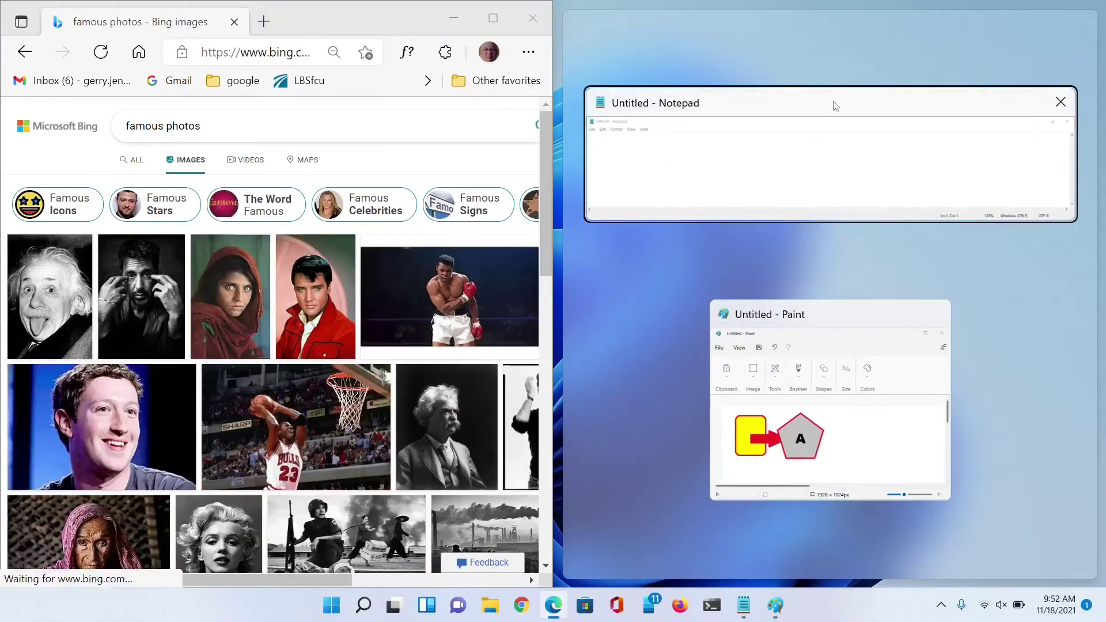
click(829, 318)
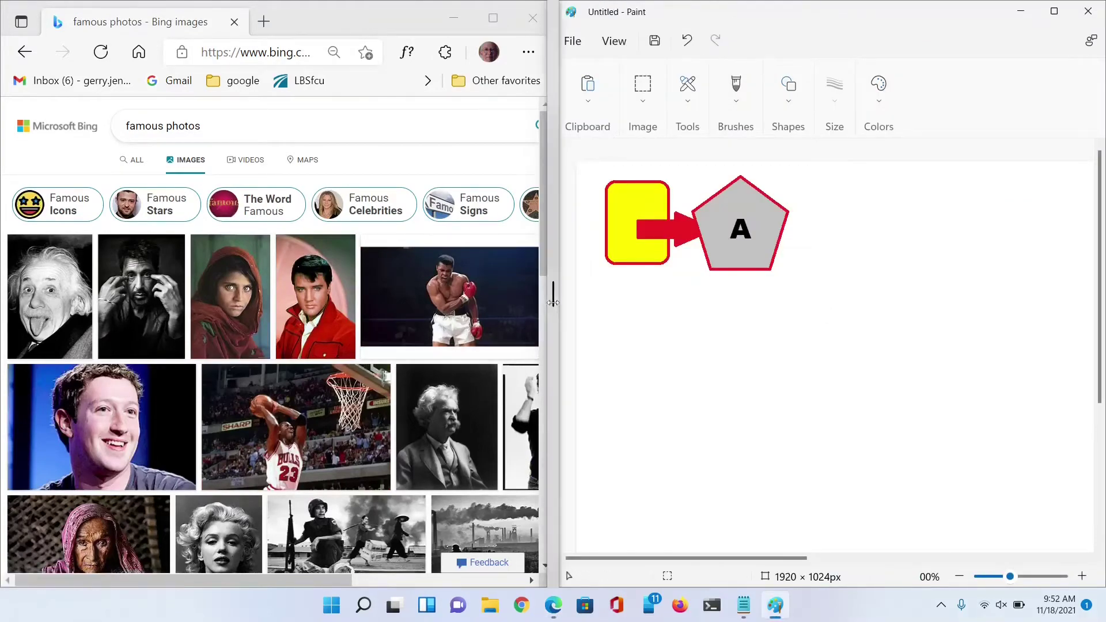
drag(553, 303, 383, 296)
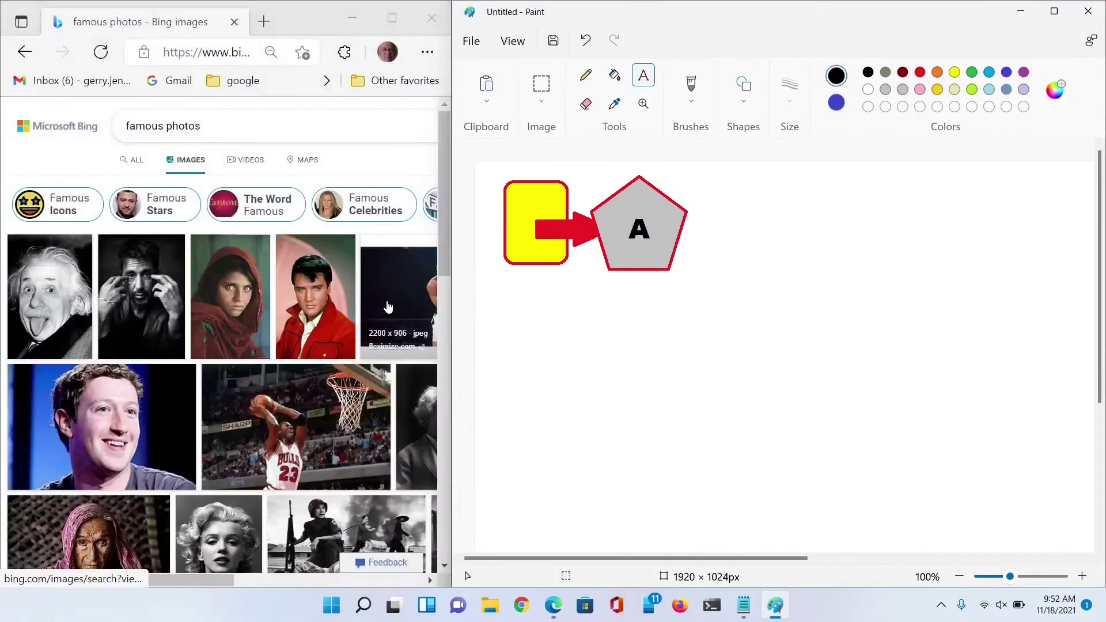
drag(451, 310, 622, 331)
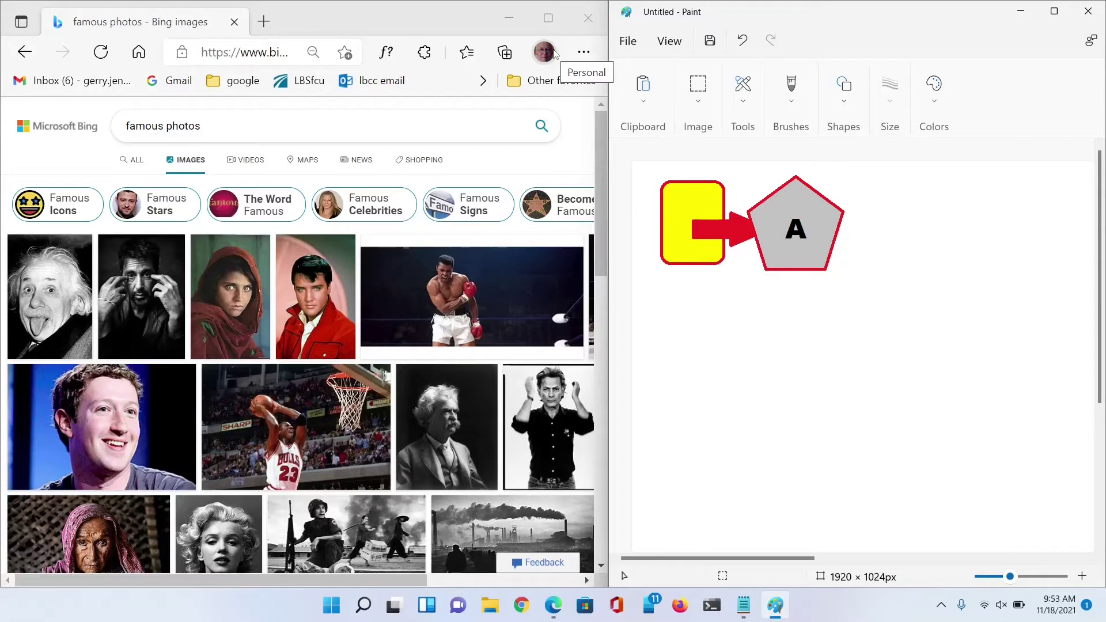
Step: Use Win+Z to snap Paint left, the browser top-right and Notepad bottom-right
key(super+z)
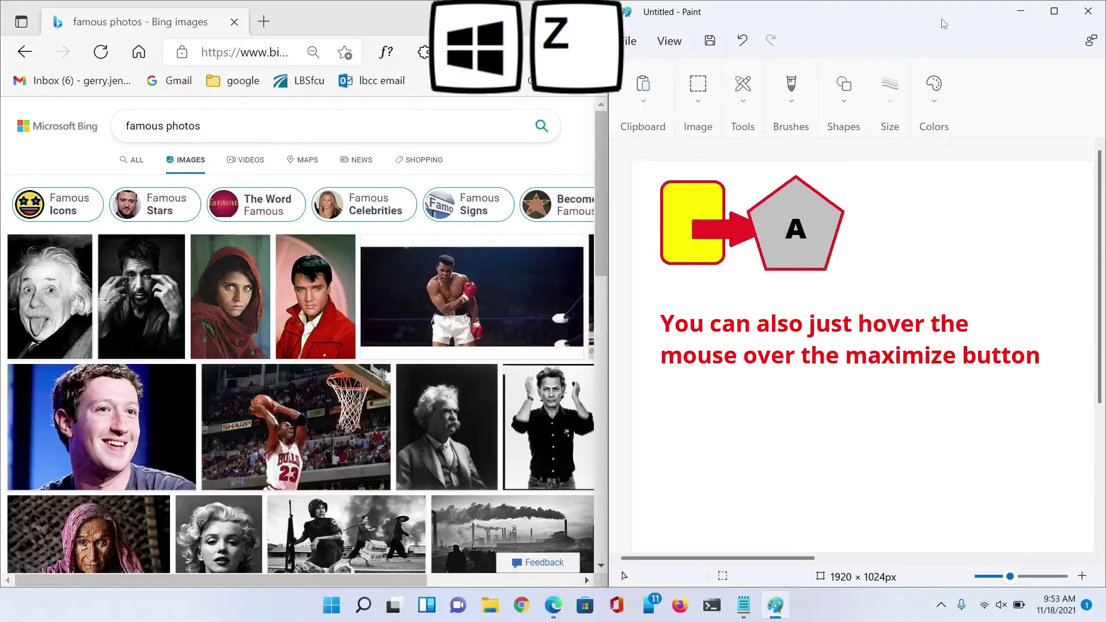
mouse_move(1054, 12)
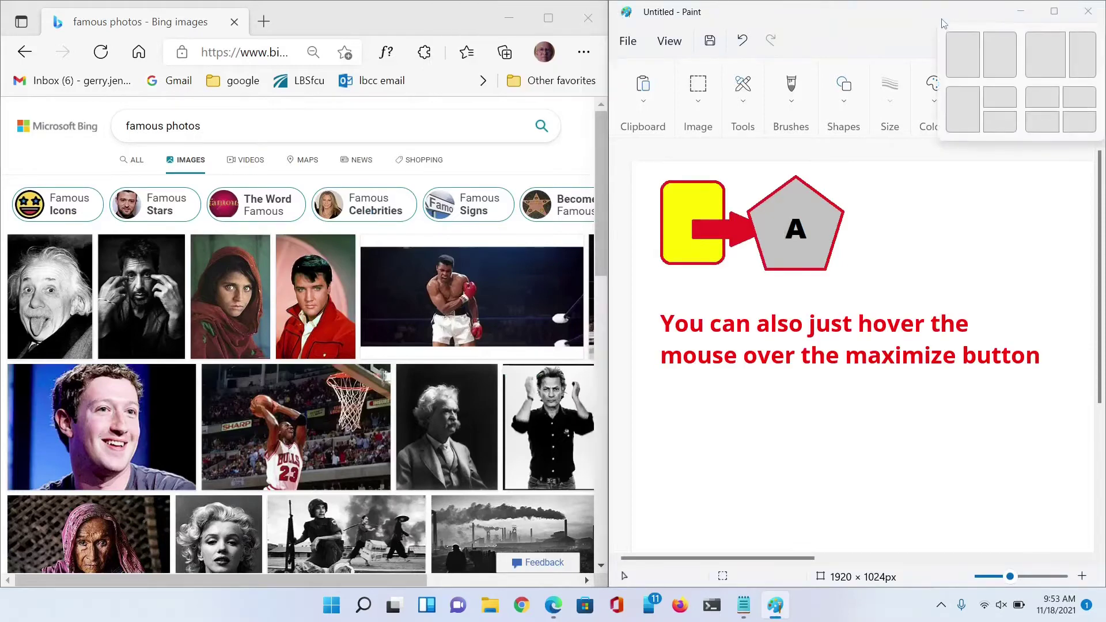
click(968, 113)
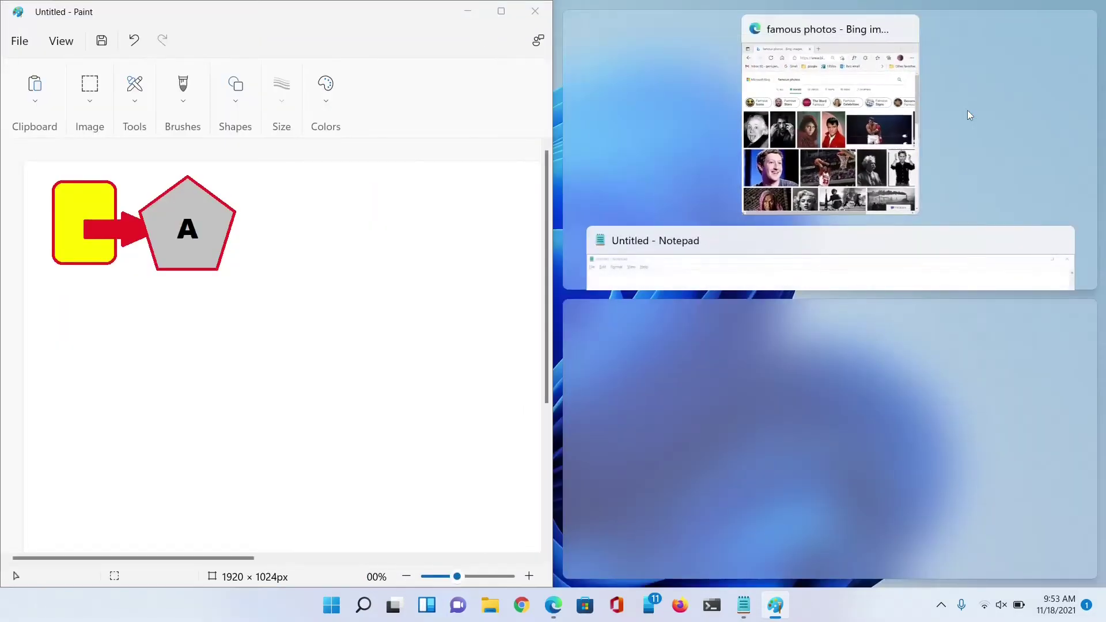
click(802, 30)
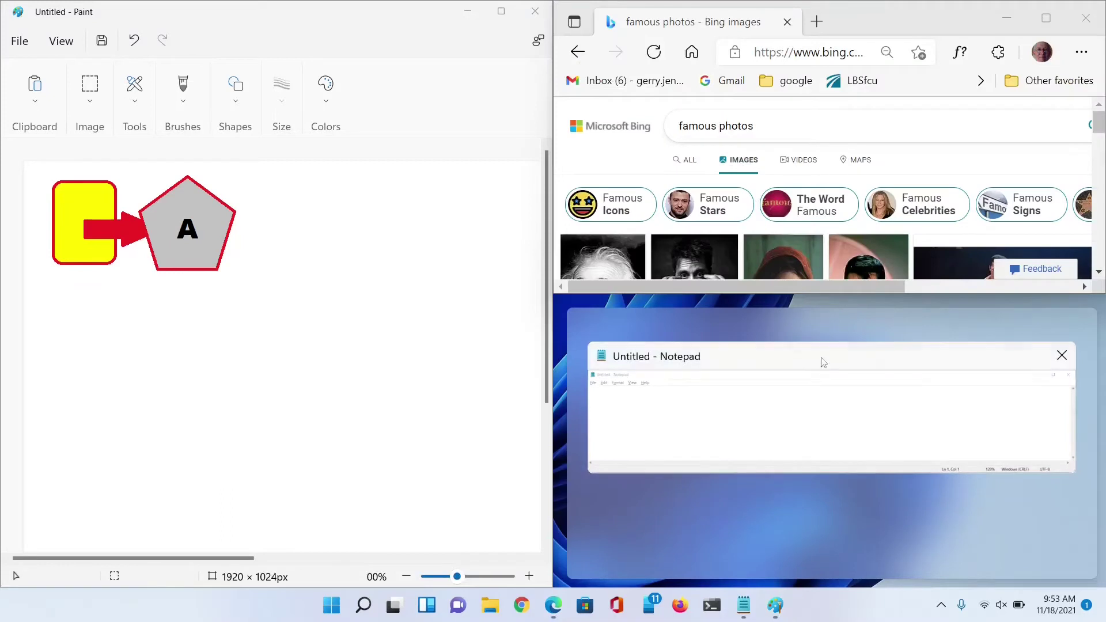
click(813, 359)
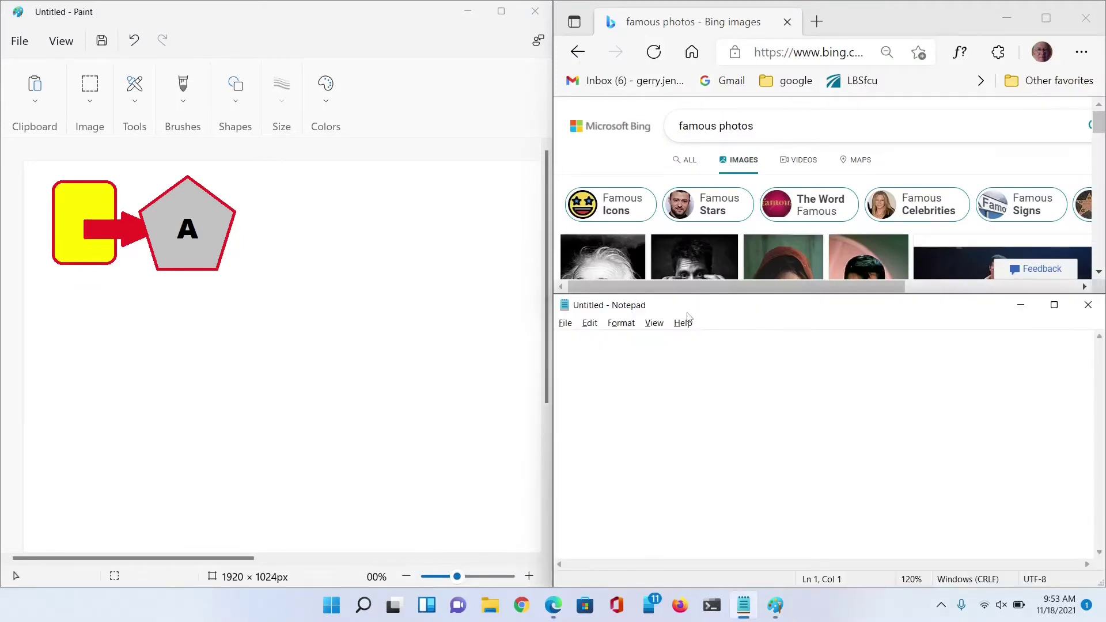
Step: Drag the dividers to make the browser taller above Notepad and adjust Paint's width
drag(692, 296, 683, 346)
mouse_move(556, 317)
mouse_down()
mouse_move(468, 313)
mouse_move(583, 327)
mouse_up()
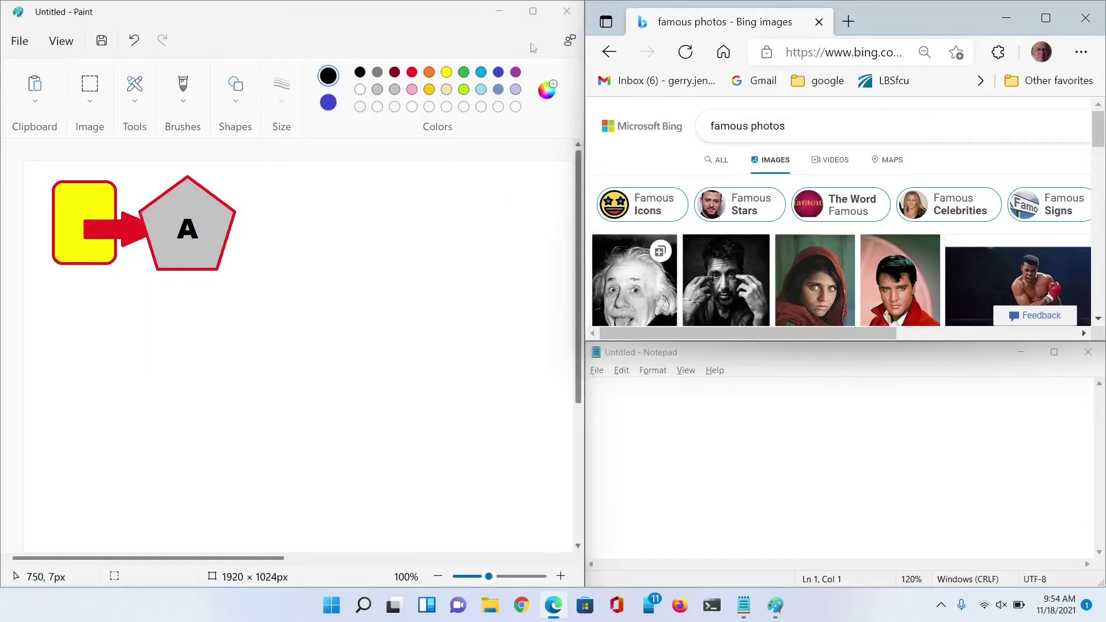
Step: Activate and maximize Notepad, then type 'hello' in the empty document
click(743, 605)
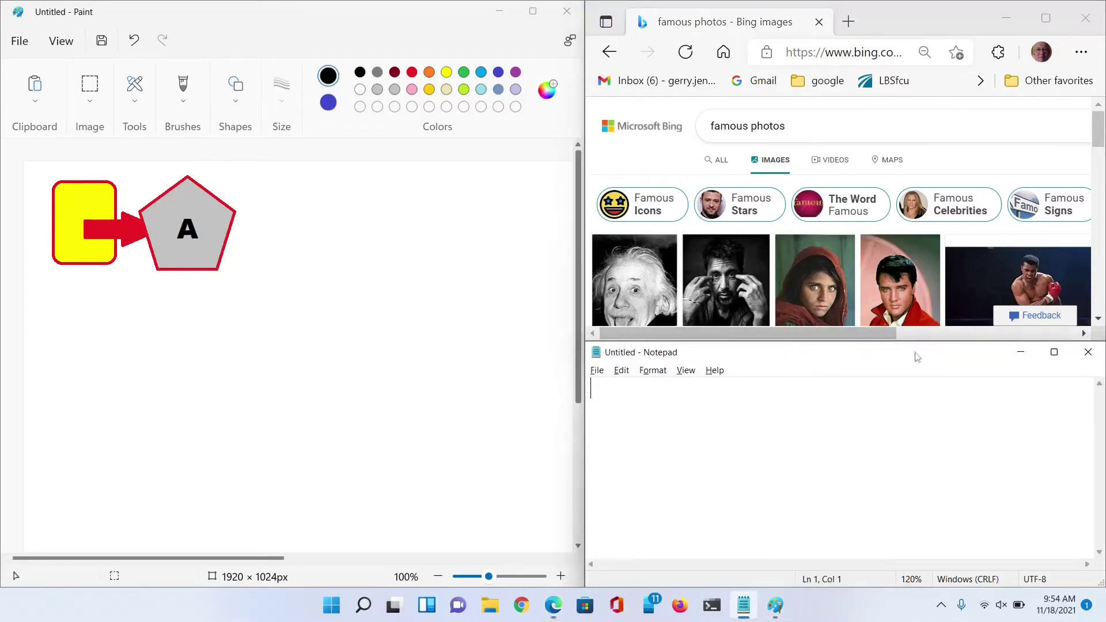
click(1054, 352)
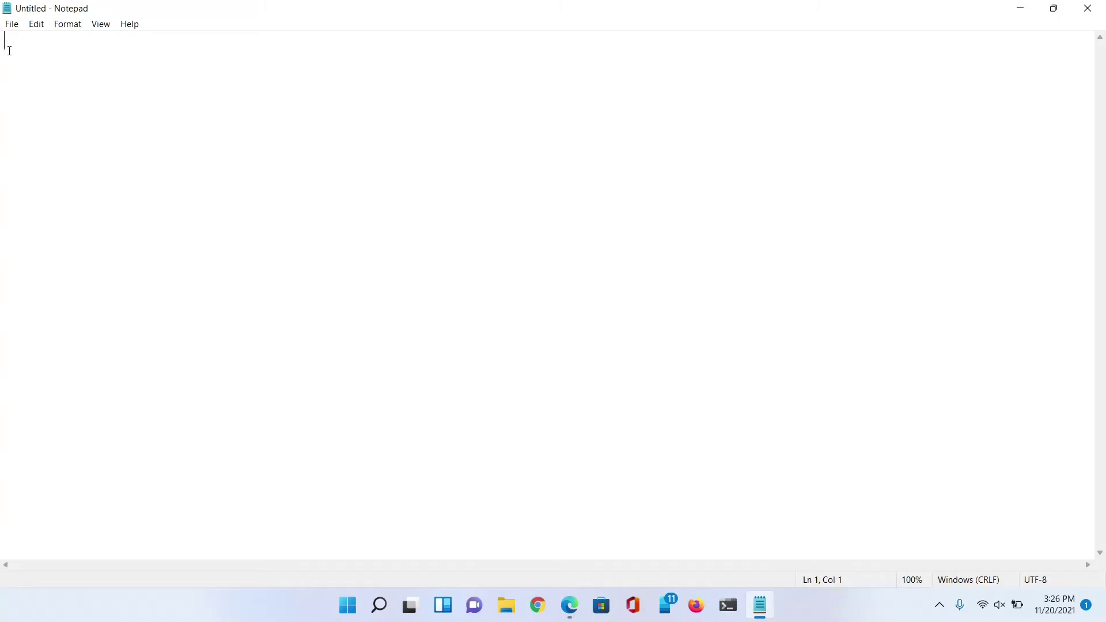
text(hello.)
Step: Dictate lines about formatting keys and periods with Win+H voice typing, then open its help page
key(super+h)
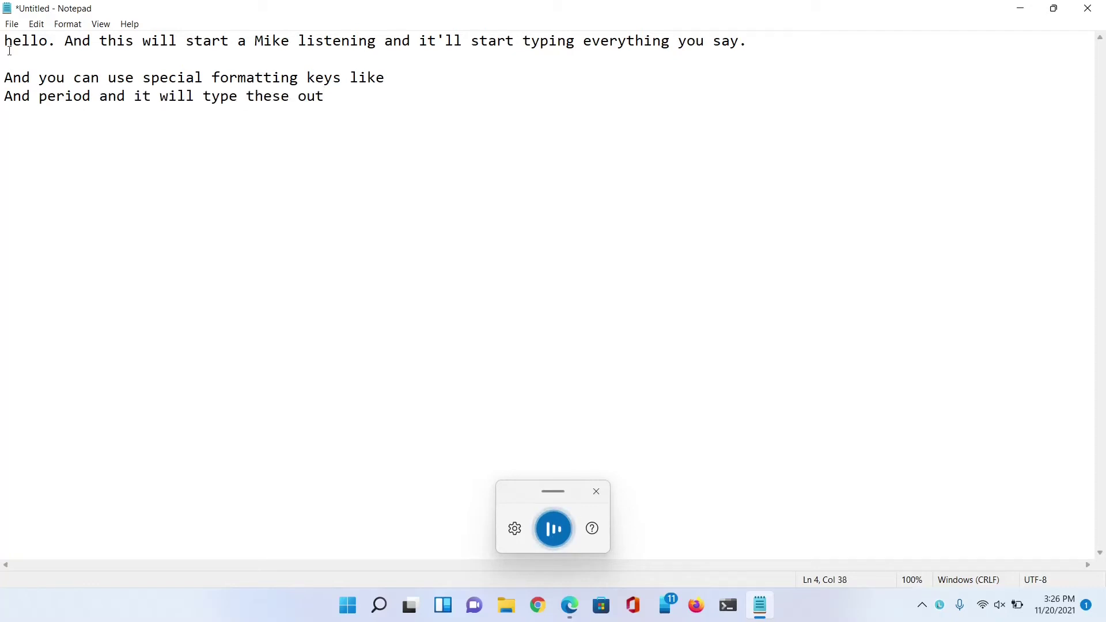
key(super+h)
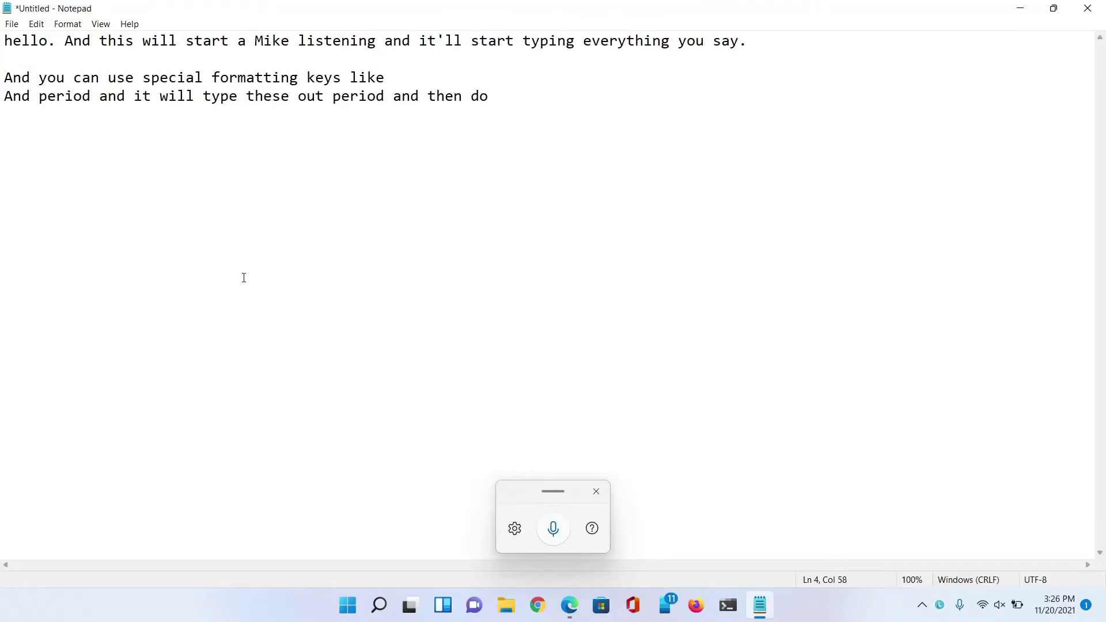
click(592, 529)
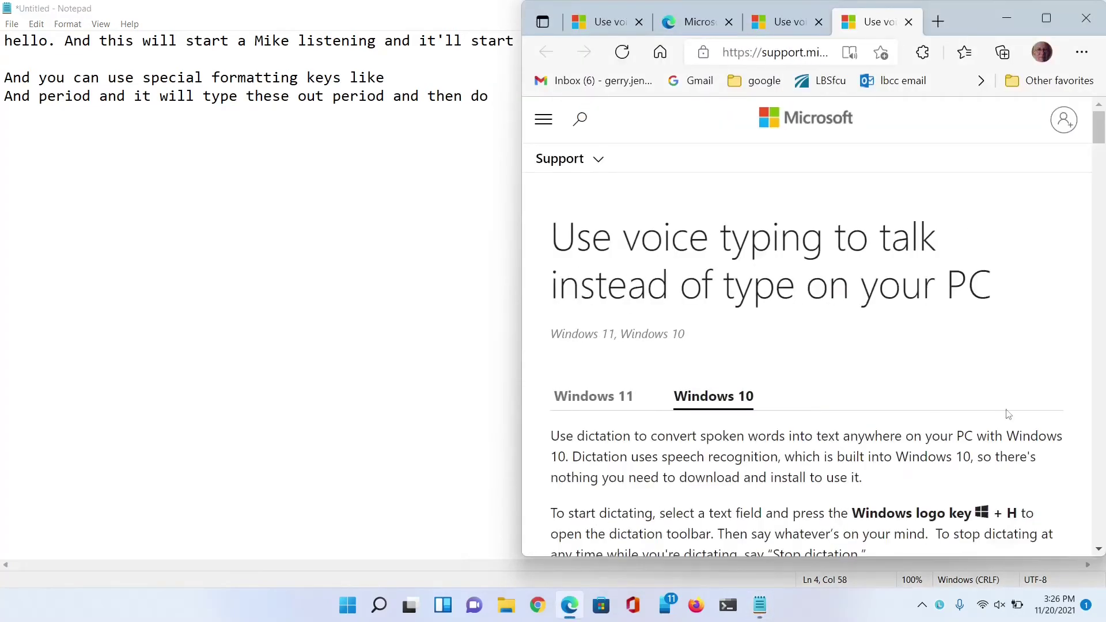
Step: Scroll the voice typing help page down to Supported languages, then close Edge
scroll(915, 379, down, 3)
scroll(915, 379, down, 10)
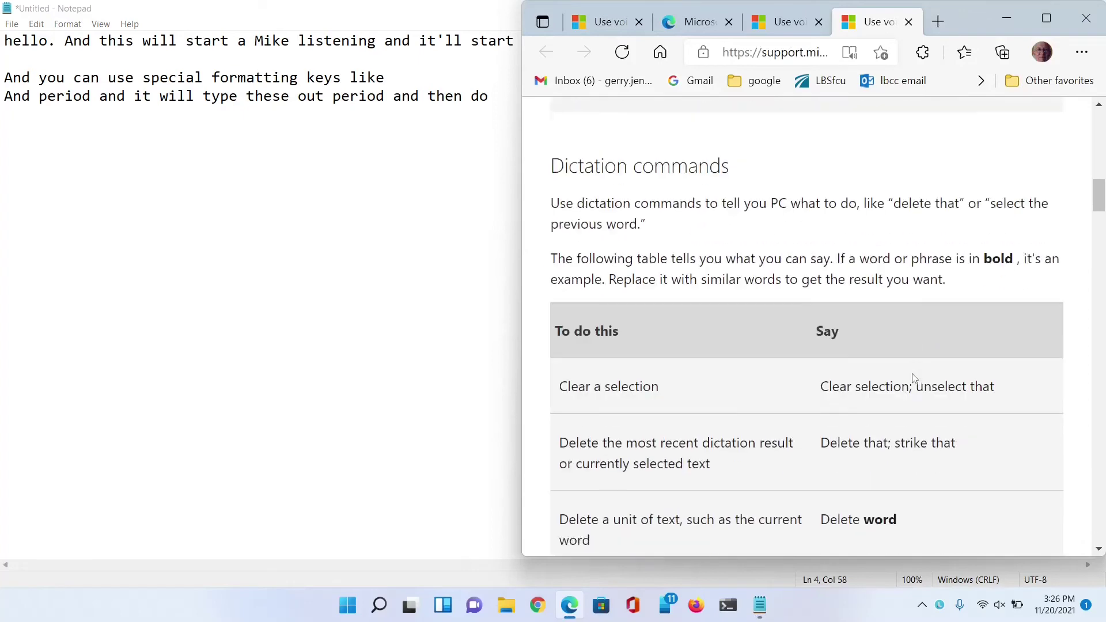
scroll(915, 379, down, 8)
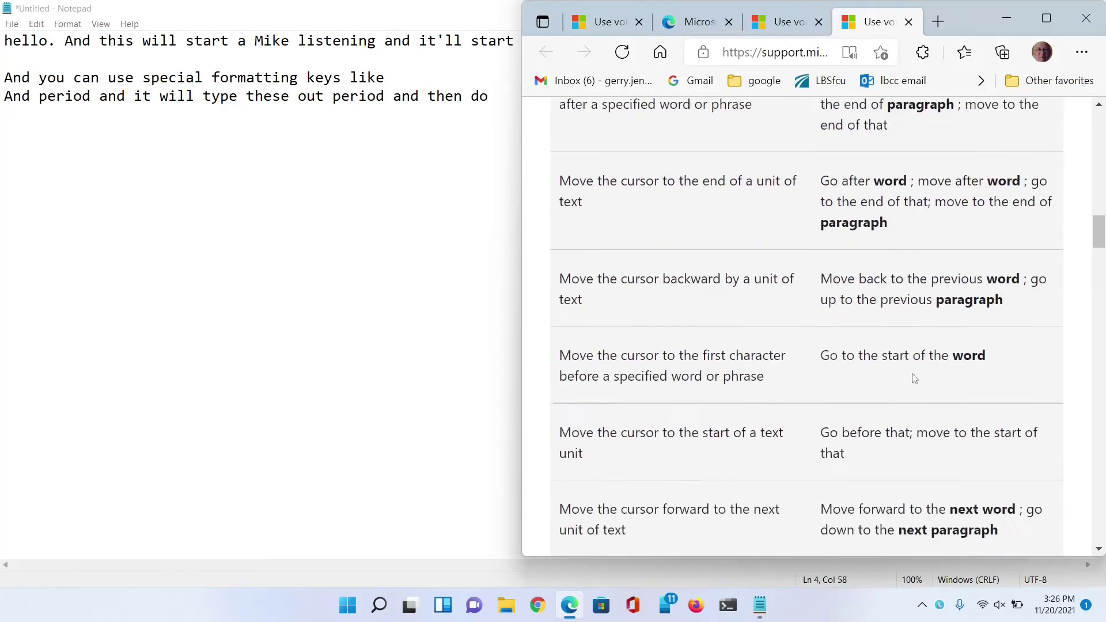
scroll(916, 378, down, 10)
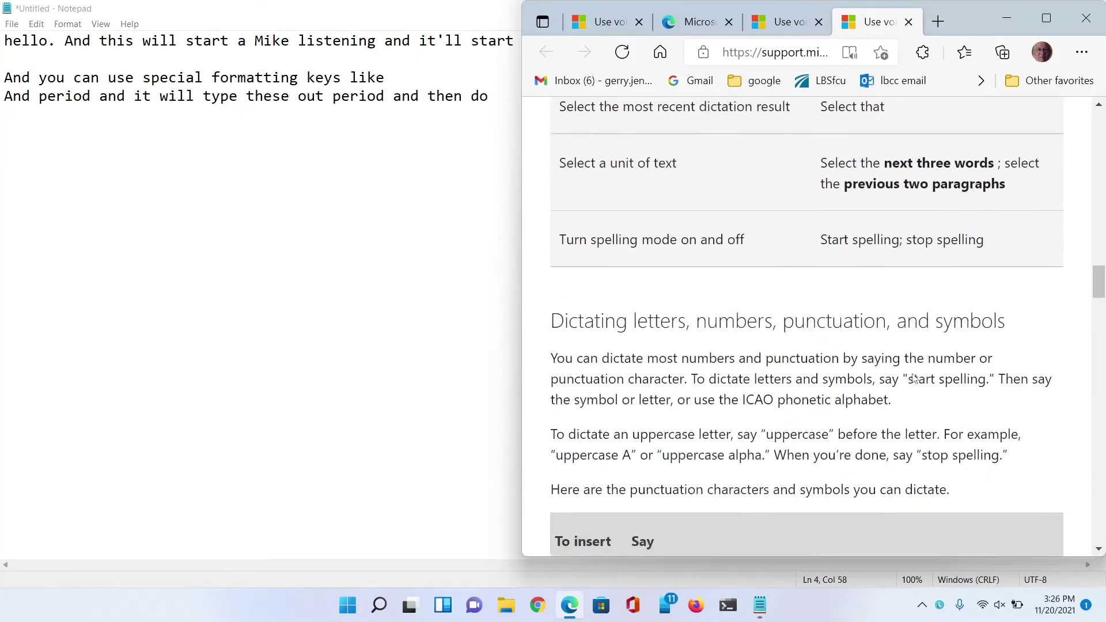
scroll(915, 378, down, 3)
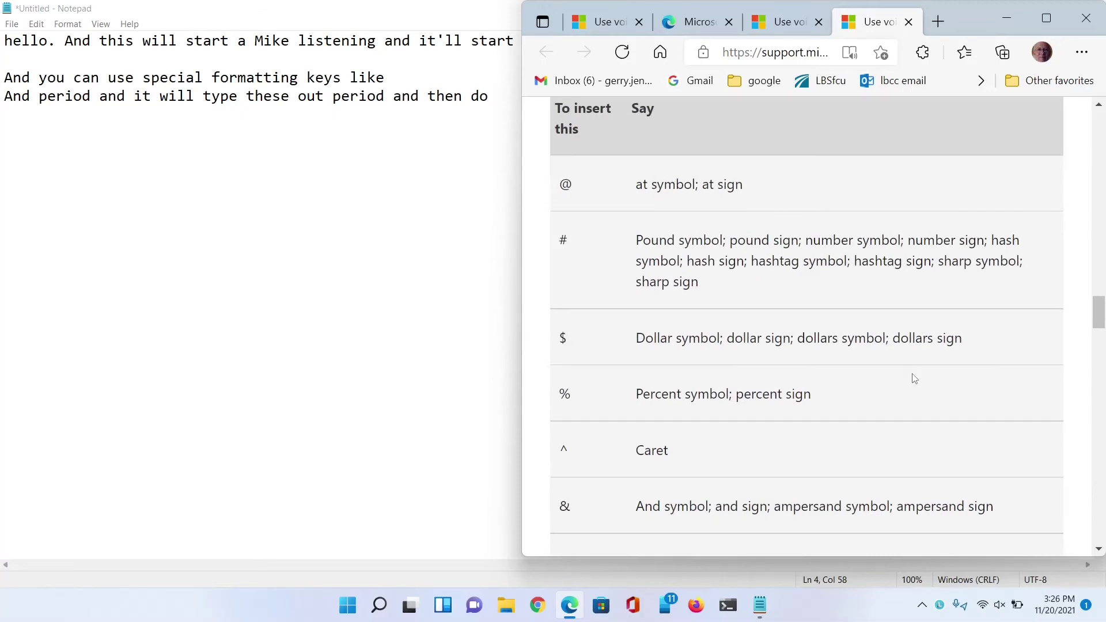
scroll(916, 379, down, 12)
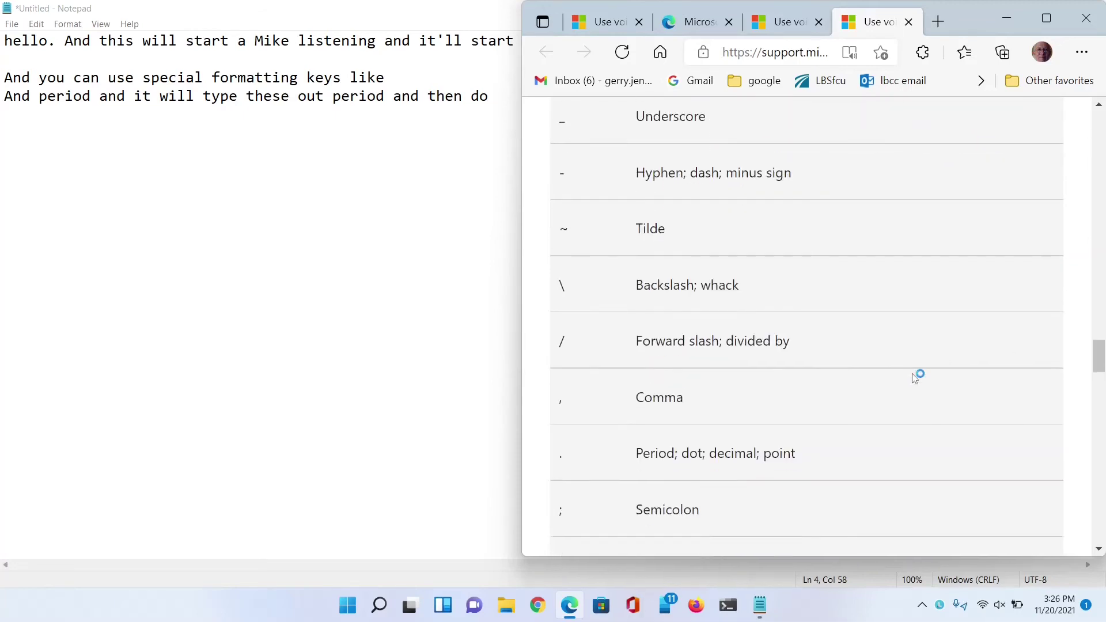
scroll(915, 379, down, 15)
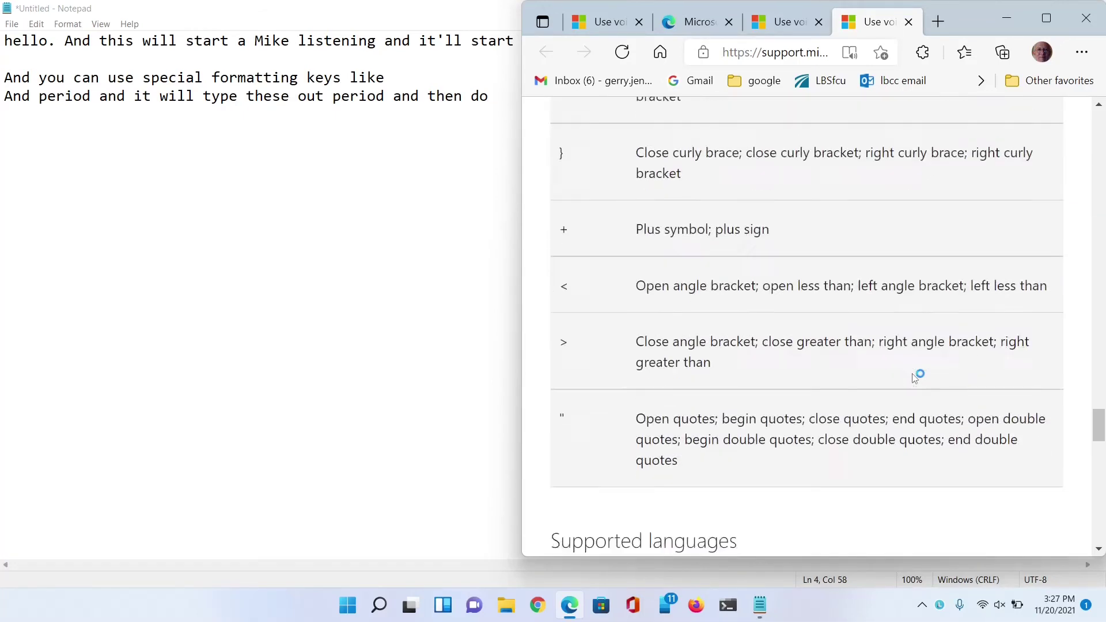
scroll(916, 379, down, 12)
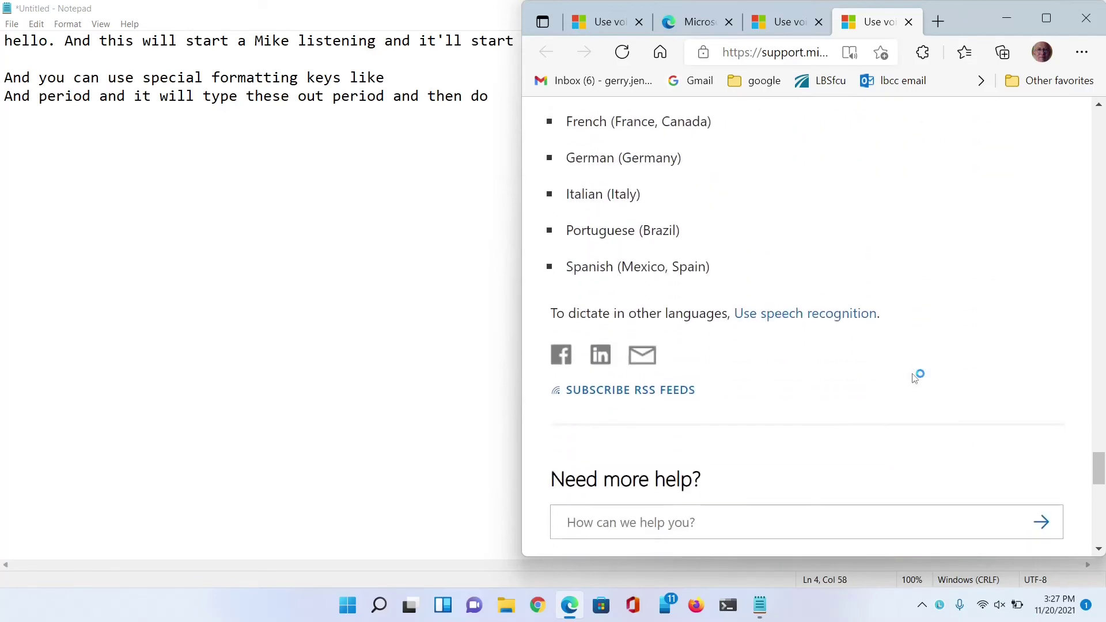
scroll(915, 378, down, 6)
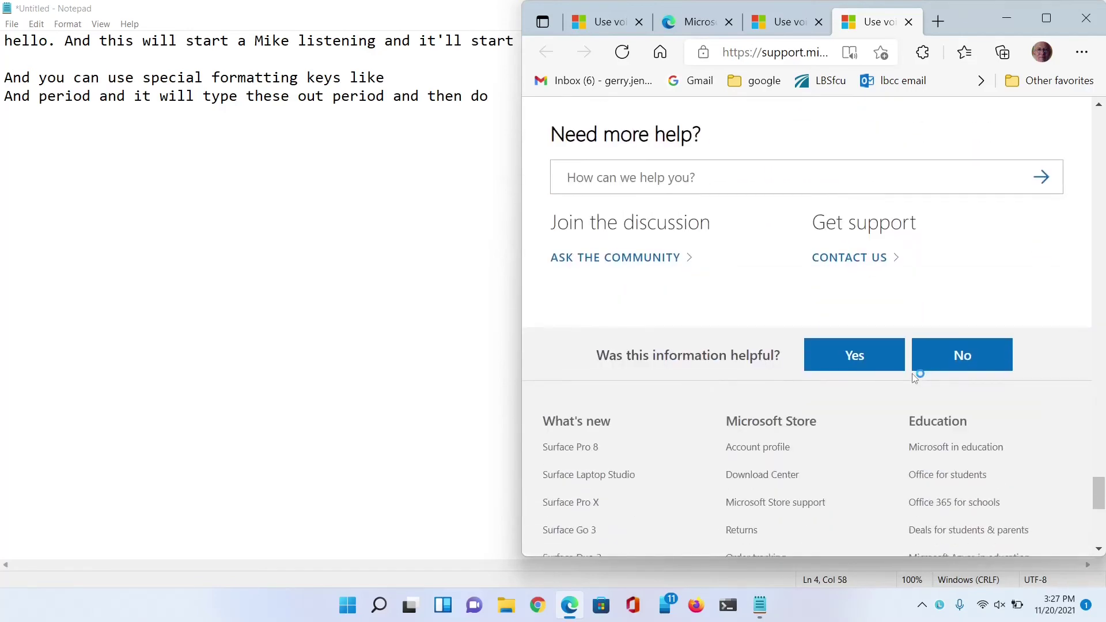
click(1086, 21)
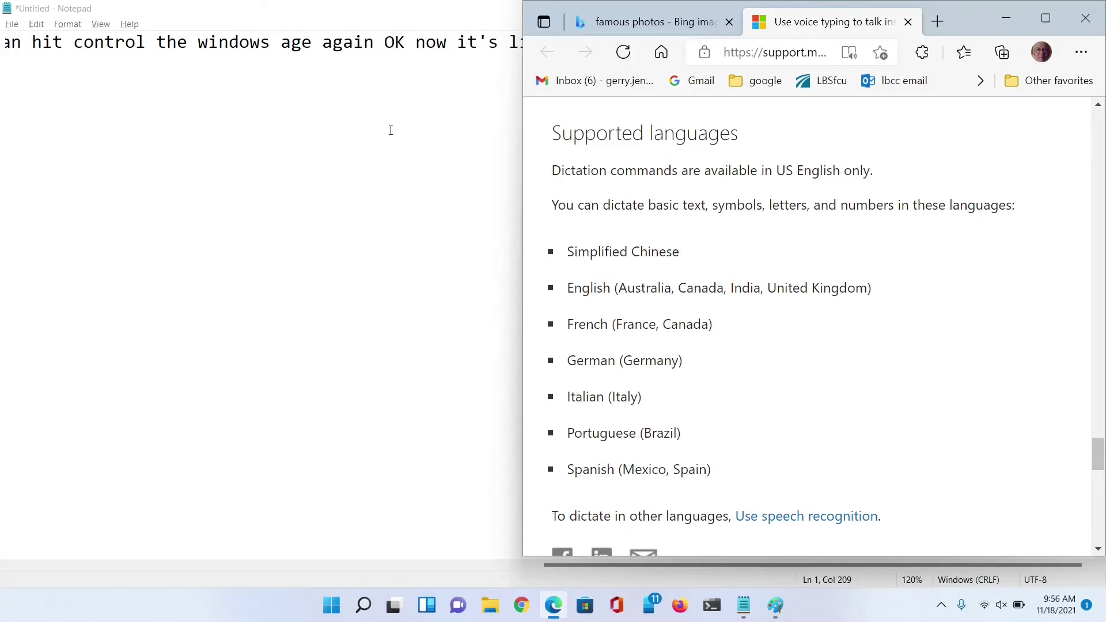
Step: Maximize then restore Notepad to a floating window, and show the notifications and calendar panel
key(super+Up)
key(super+Down)
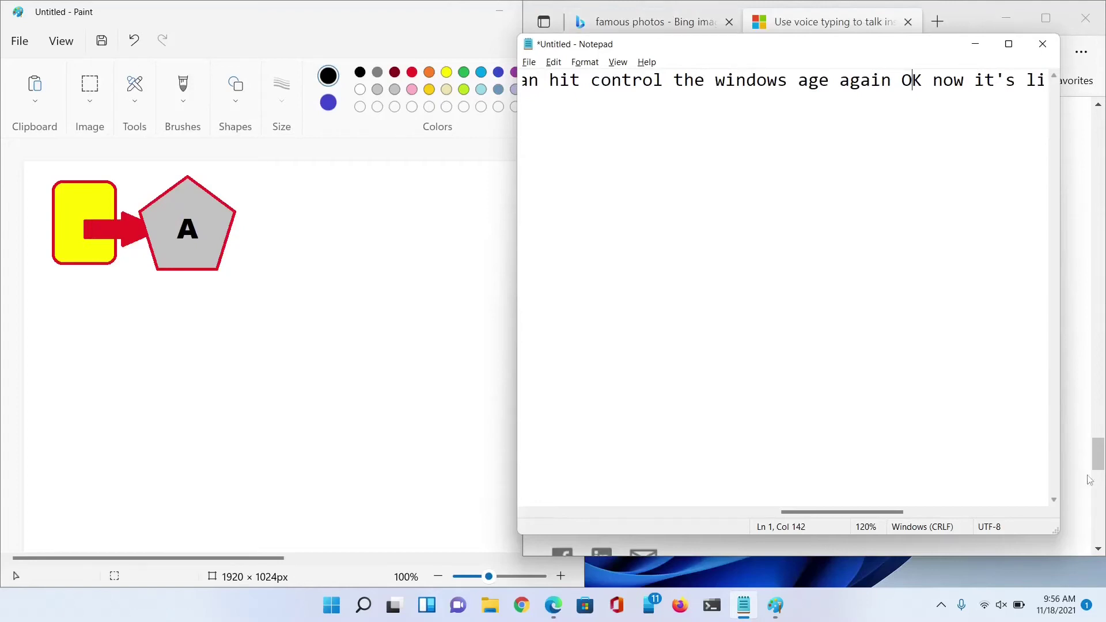
click(1058, 611)
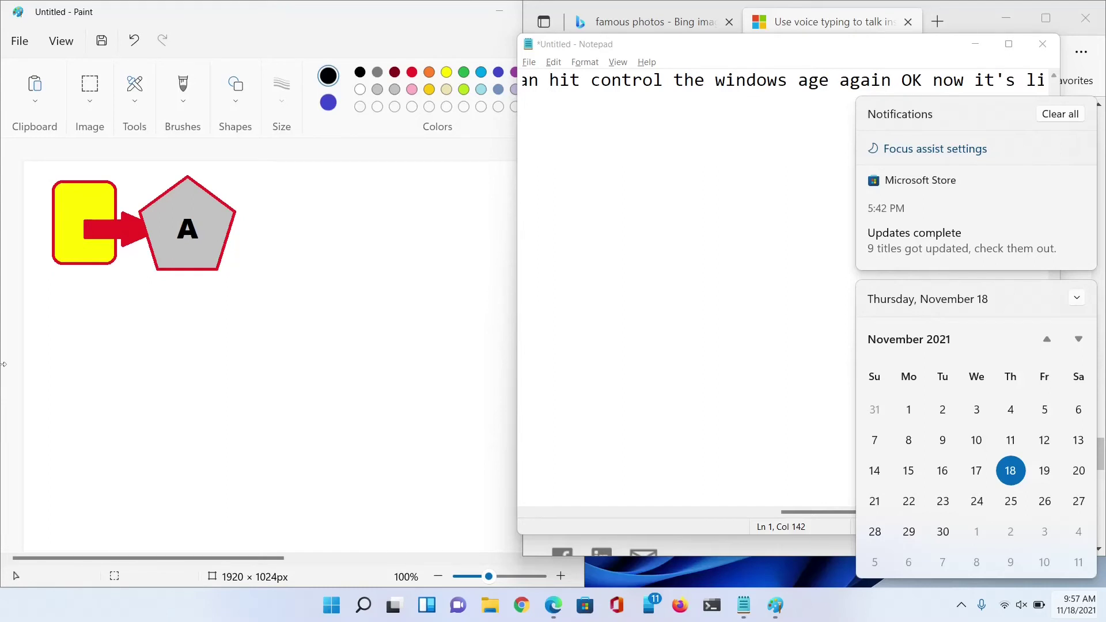
Step: Use Win+K to show the Cast panel listing the Roku and Samsung 6 Series displays
key(super+k)
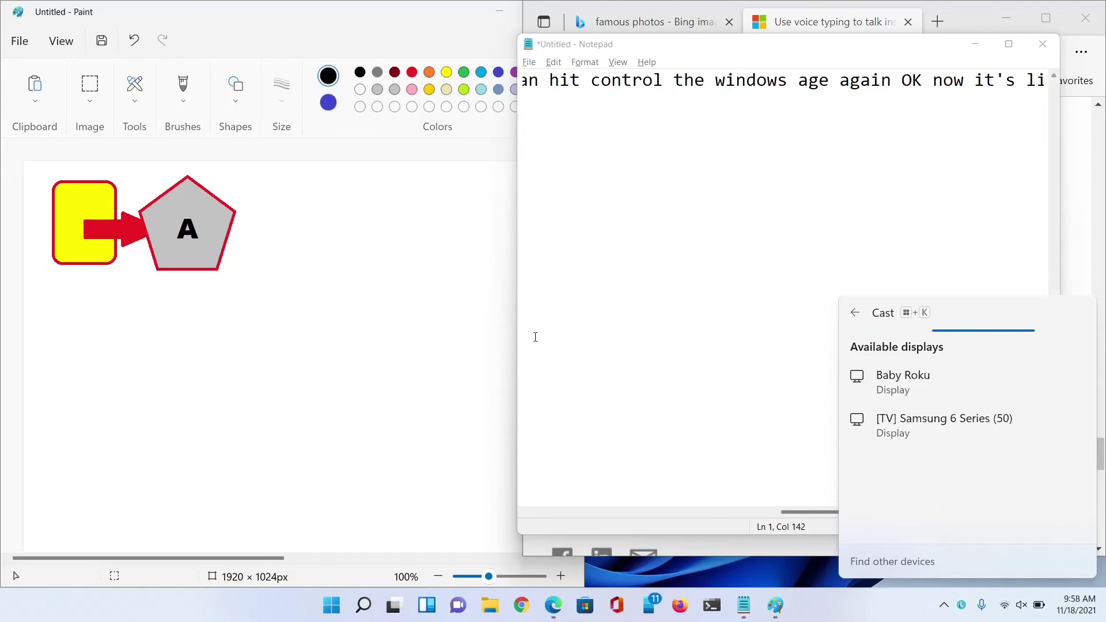
Step: Replace the Cast flyout with Quick Settings showing Wi-Fi, Bluetooth and 81% battery
key(super+a)
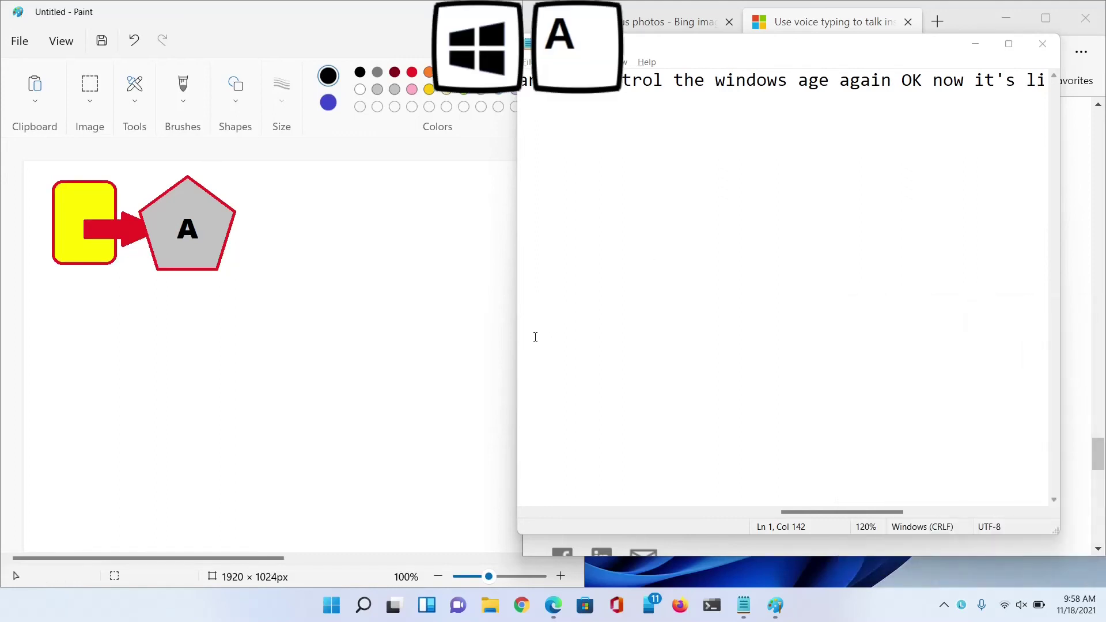
key(super+a)
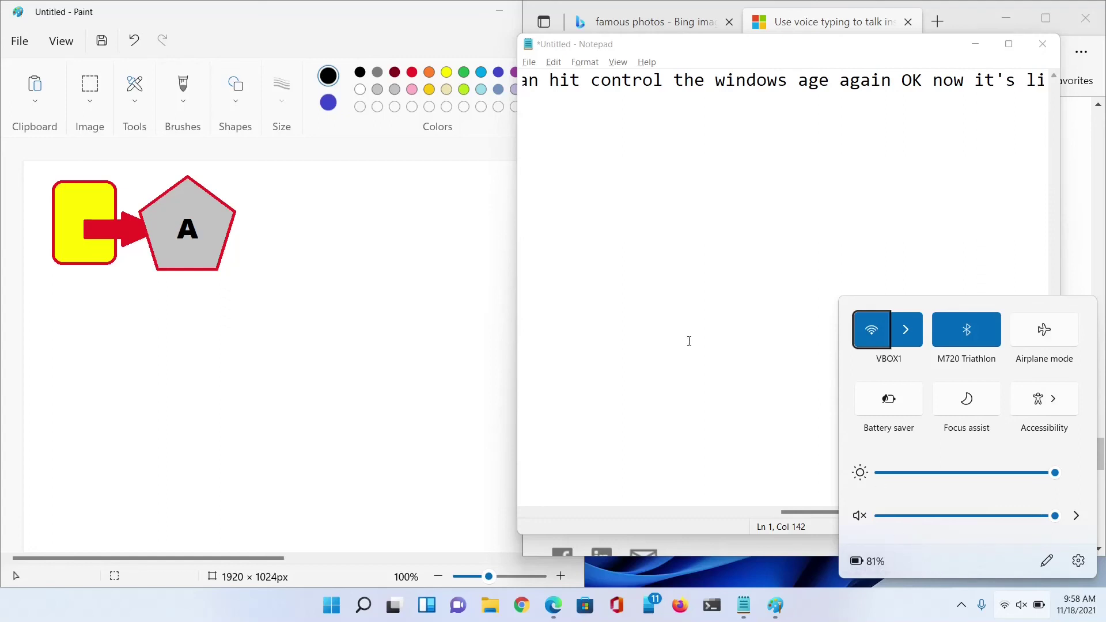
Step: Close Quick Settings, view the notifications and calendar panel with Win+N, then dismiss it
key(Escape)
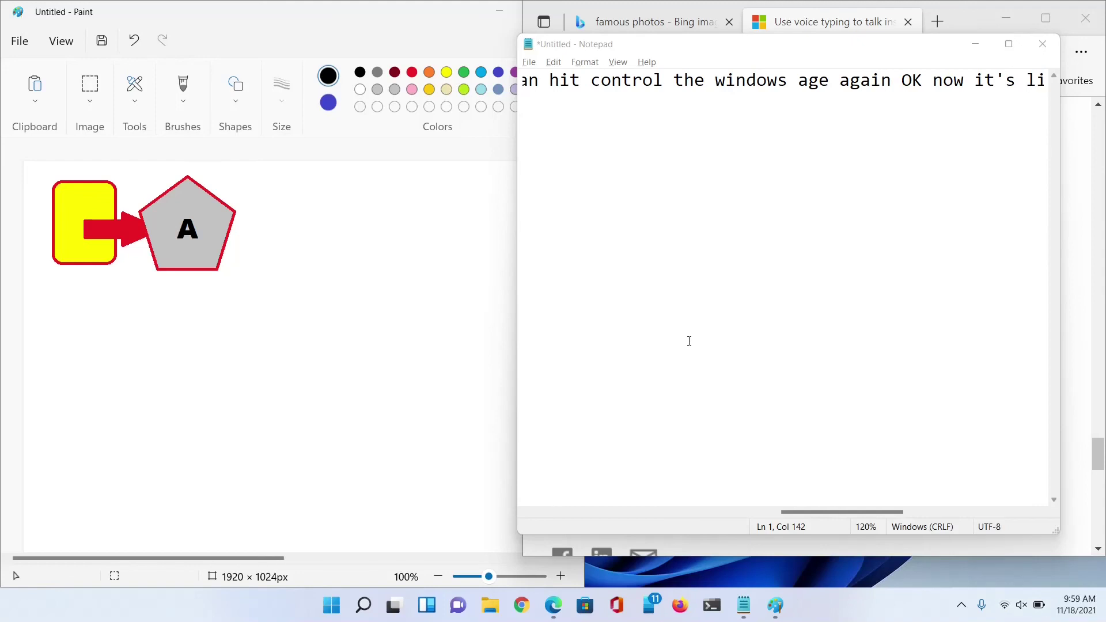
key(super+n)
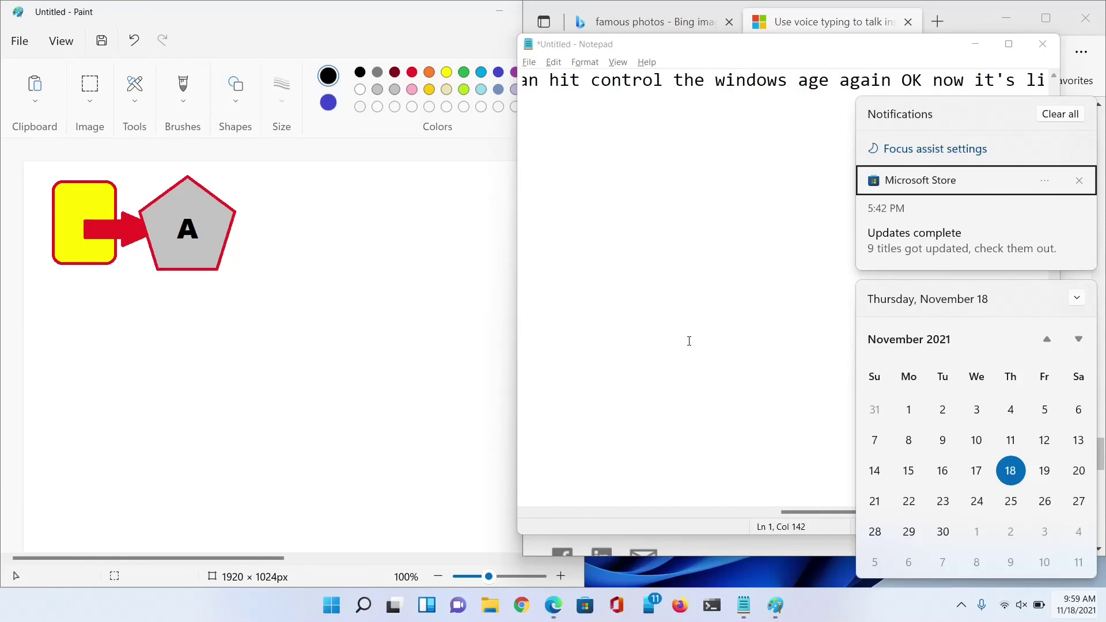
click(688, 341)
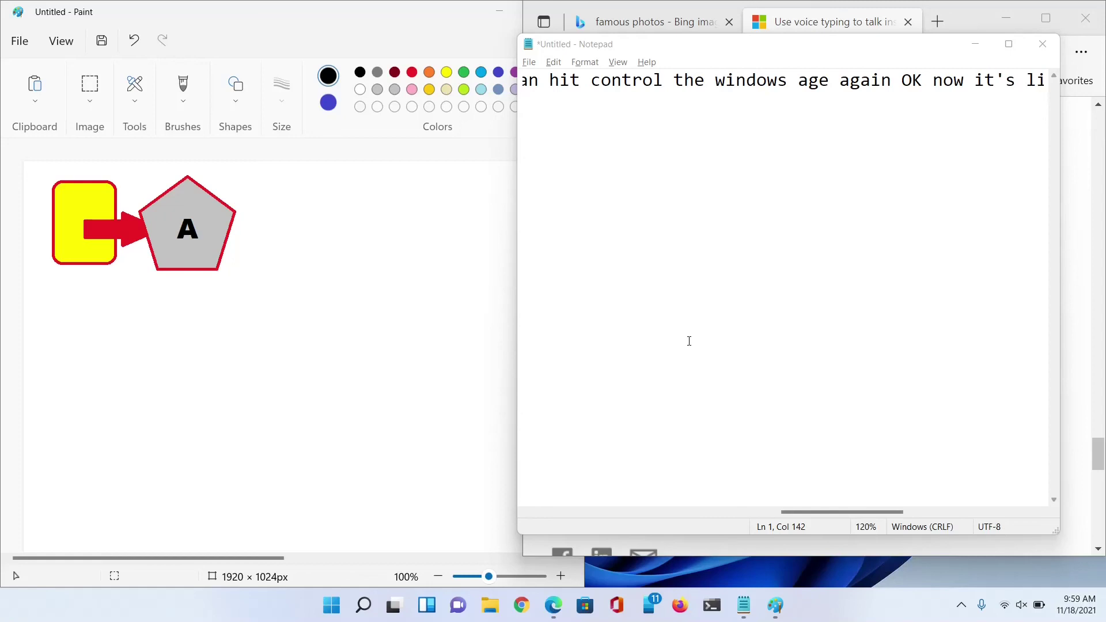
Step: Open Widgets with Win+W and browse weather (61 °F), stocks, NBA scores, photos and top stories
key(super+w)
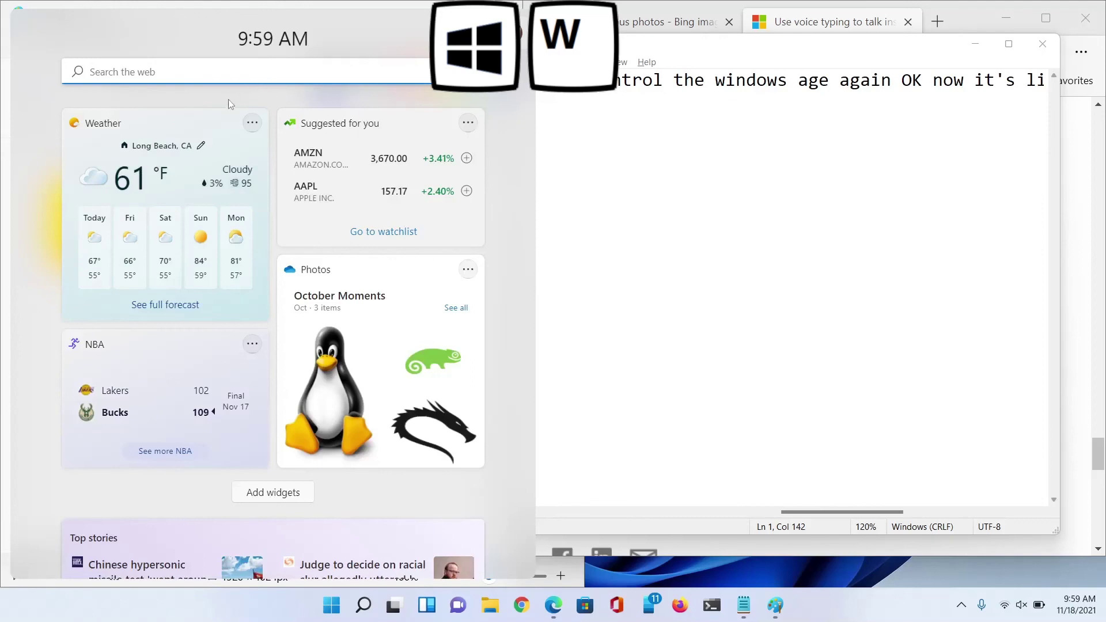
scroll(229, 127, down, 5)
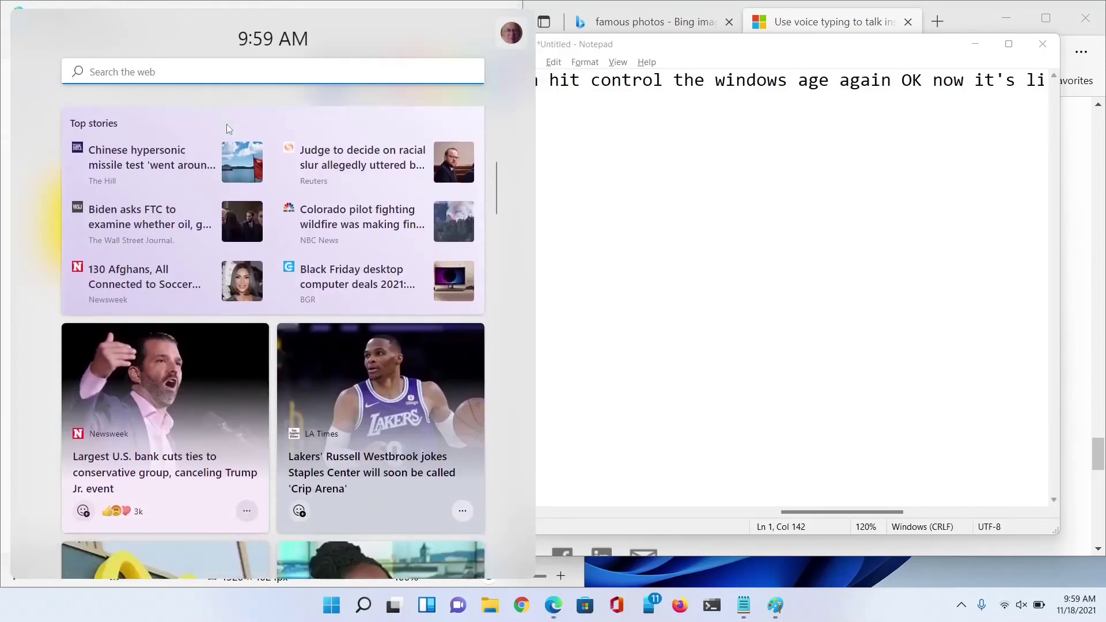
scroll(226, 123, up, 6)
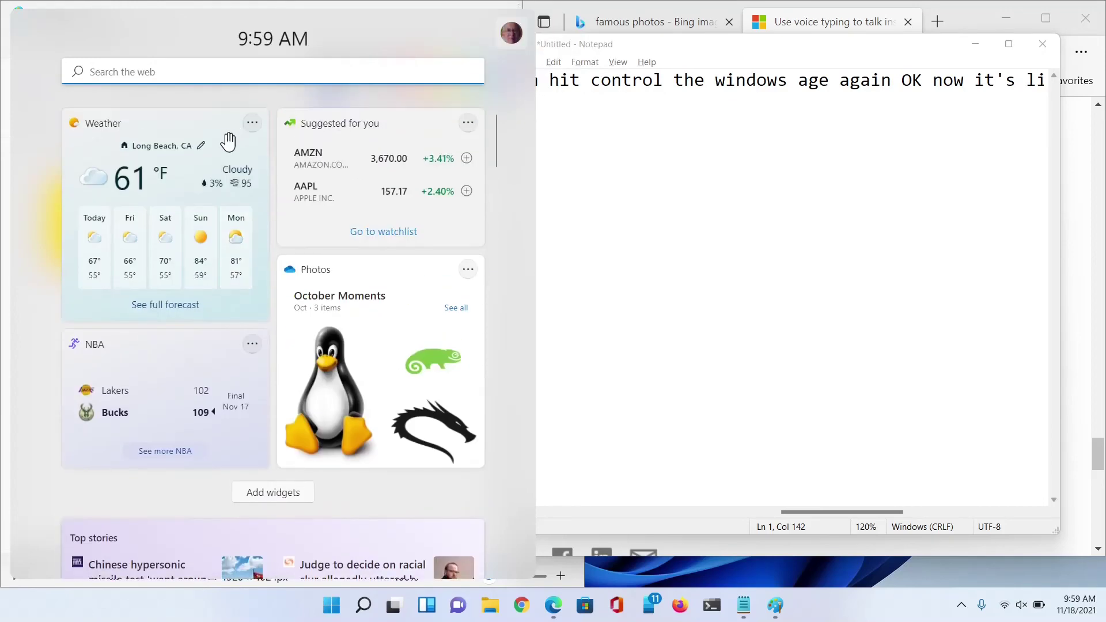
scroll(322, 144, down, 3)
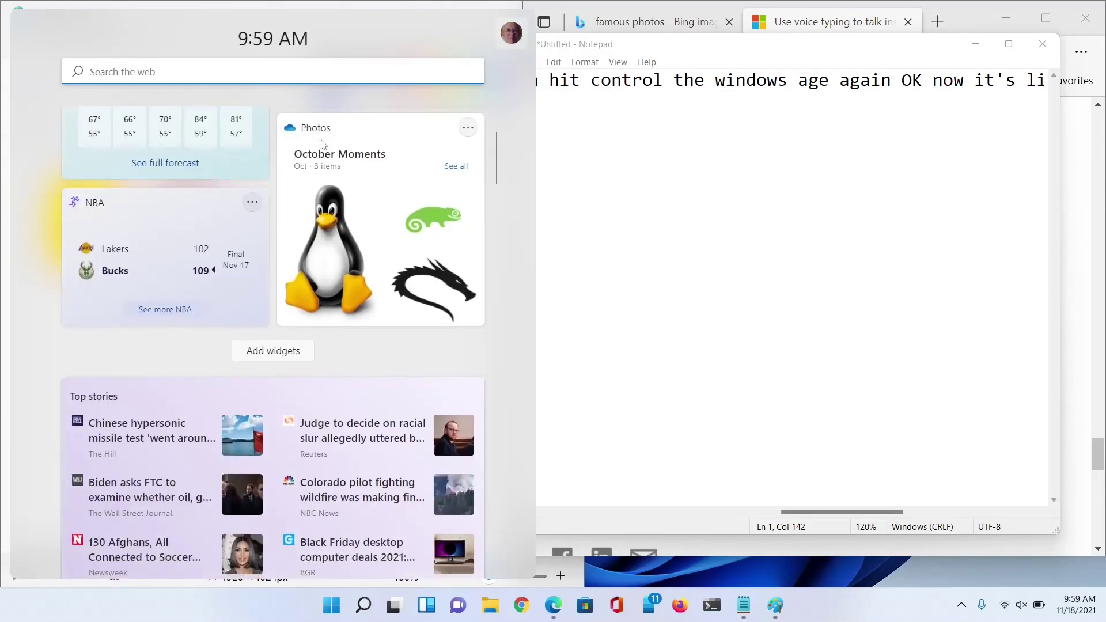
scroll(322, 144, up, 3)
scroll(322, 144, down, 2)
scroll(323, 144, down, 5)
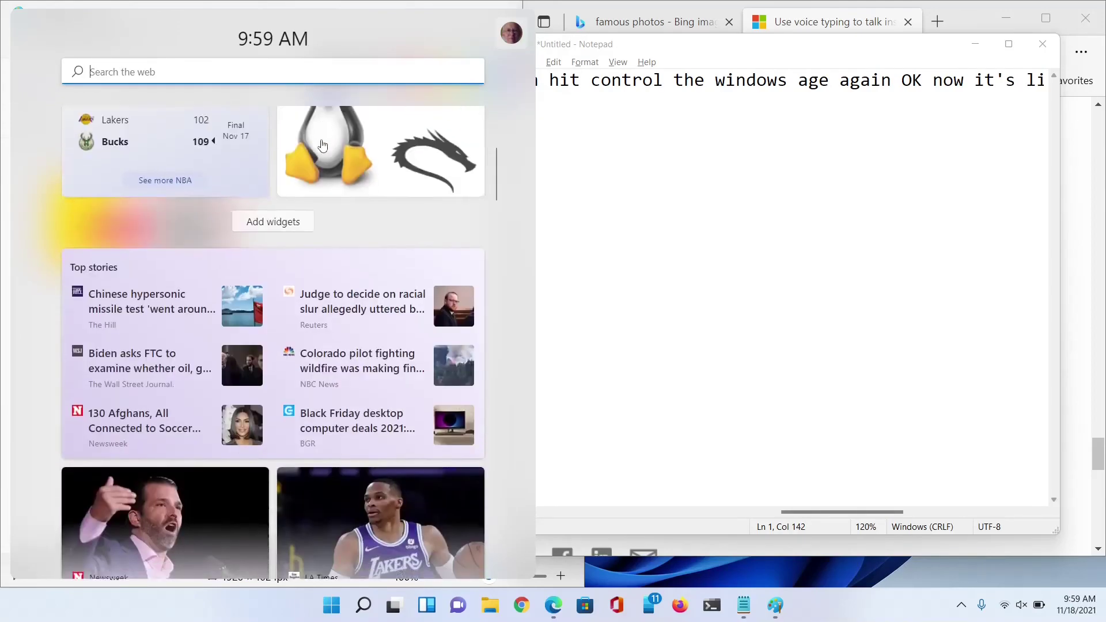
scroll(323, 144, up, 3)
scroll(322, 144, up, 4)
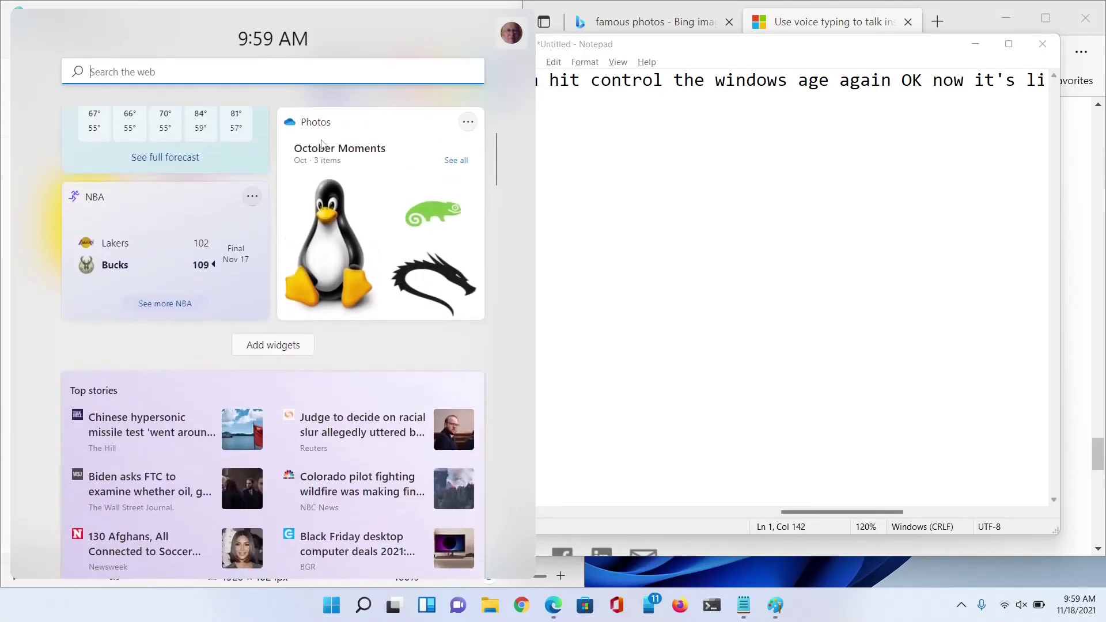